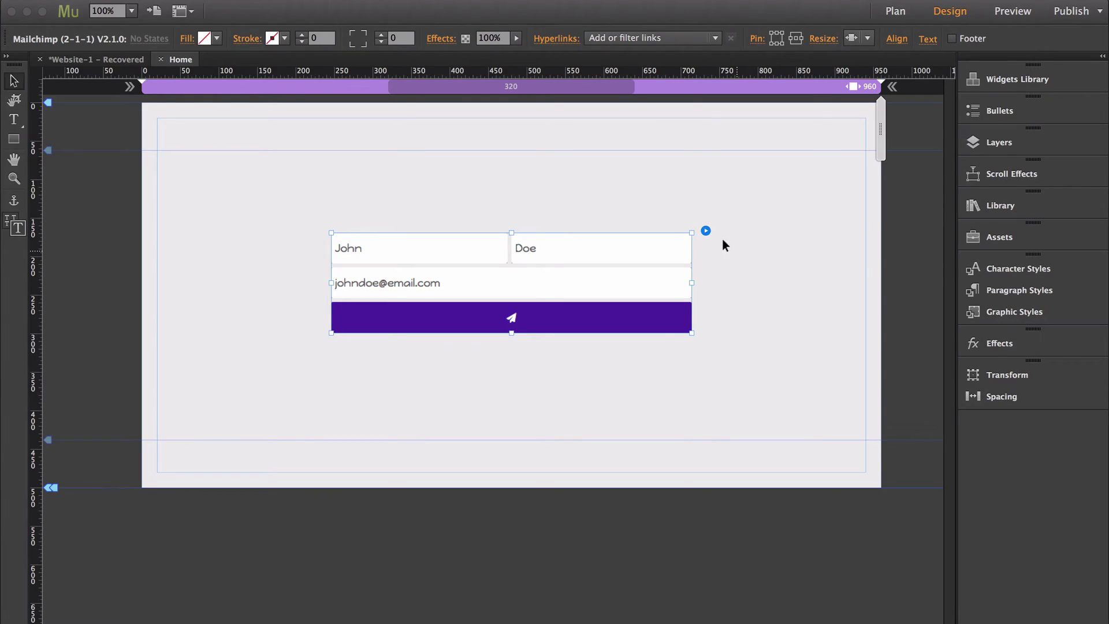
Open the Mailchimp widget's options and expand Field Tags to view the required tags.
click(705, 230)
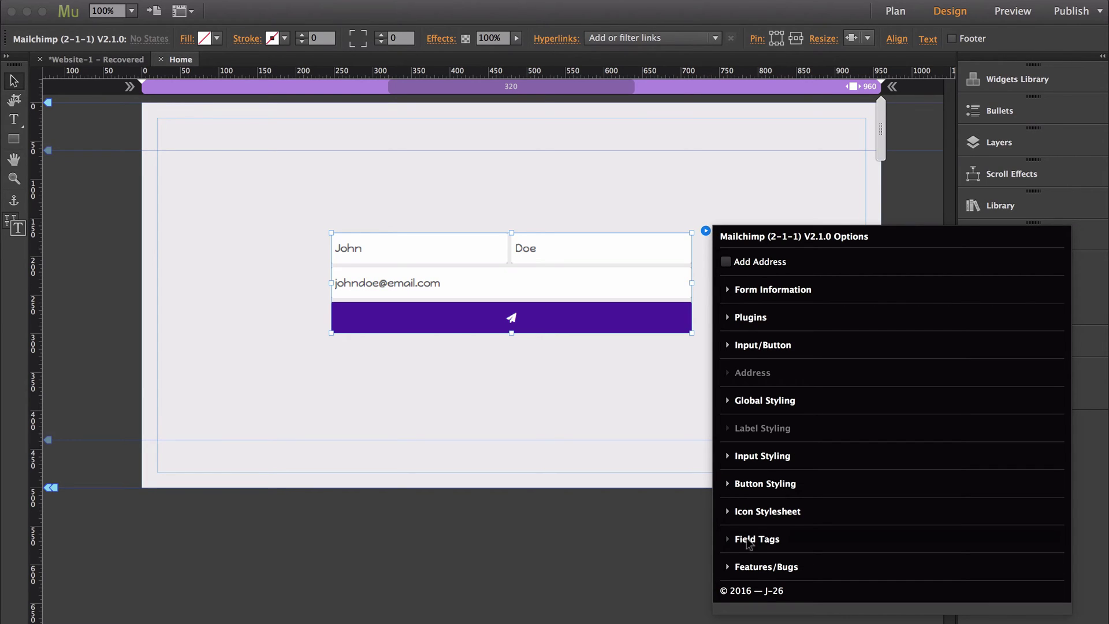
click(750, 540)
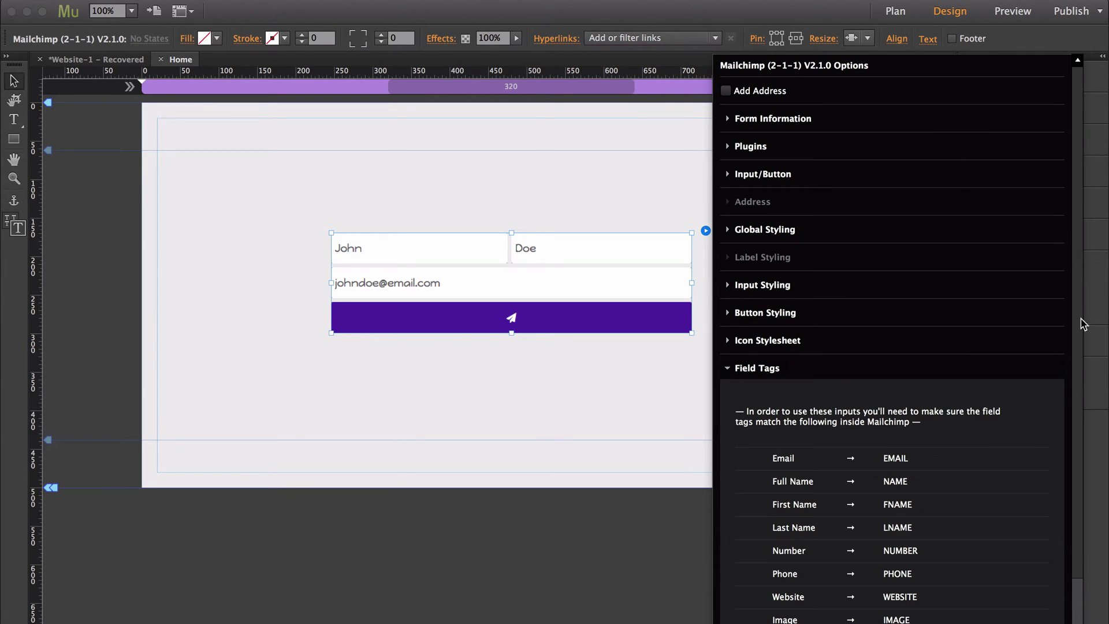
scroll(1074, 308, down, 3)
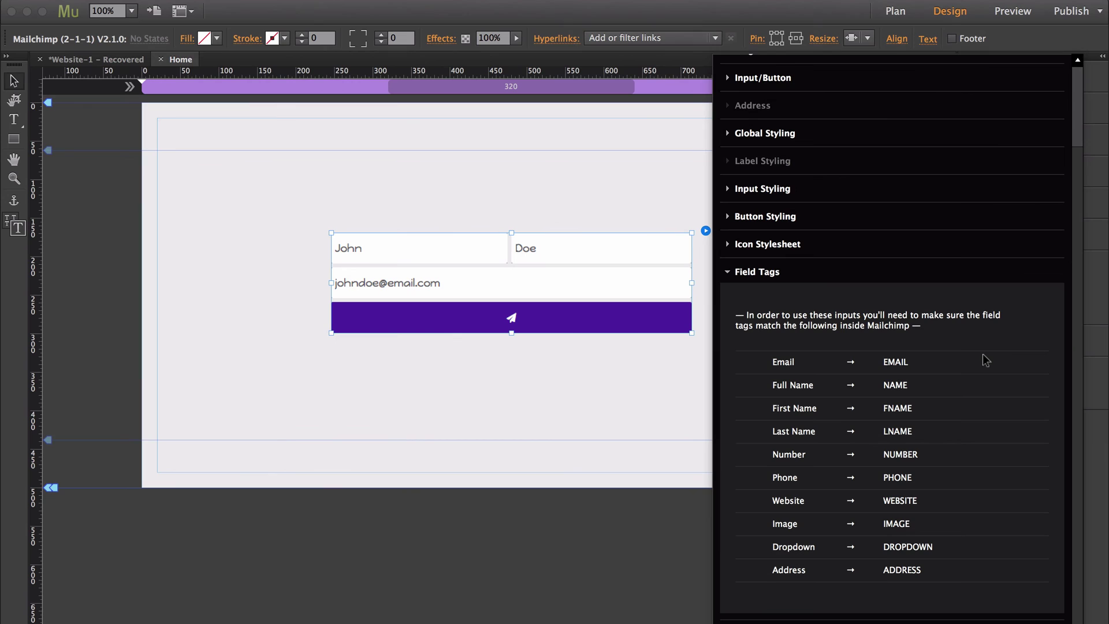
In Chrome, go from the Demo Form list's Signup forms to the General forms builder.
key(super+Tab)
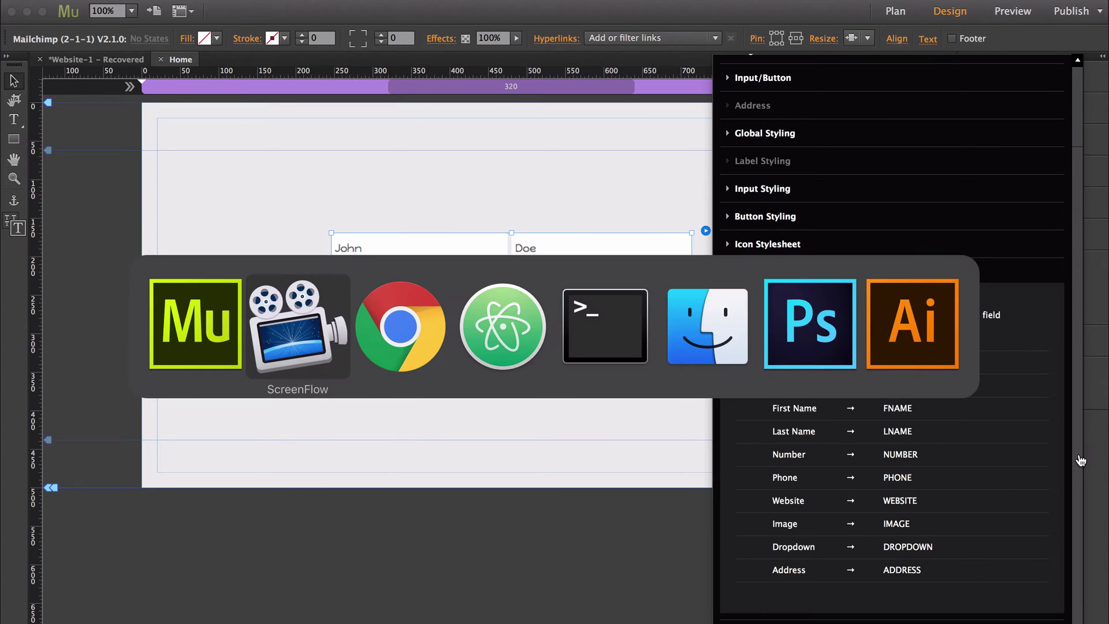
key(super+Tab)
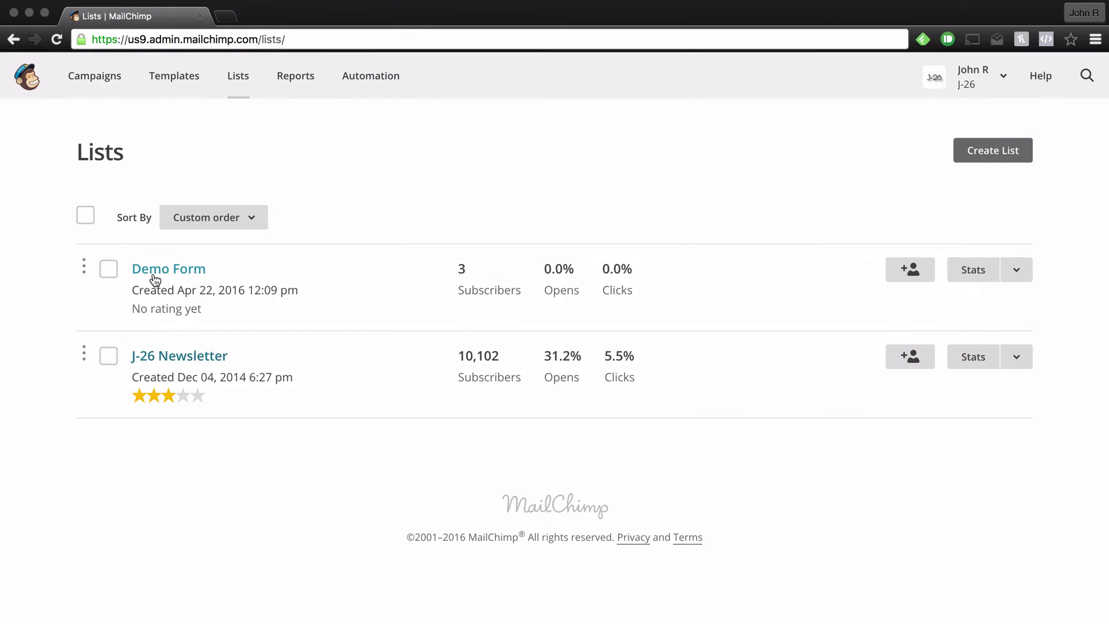
click(154, 276)
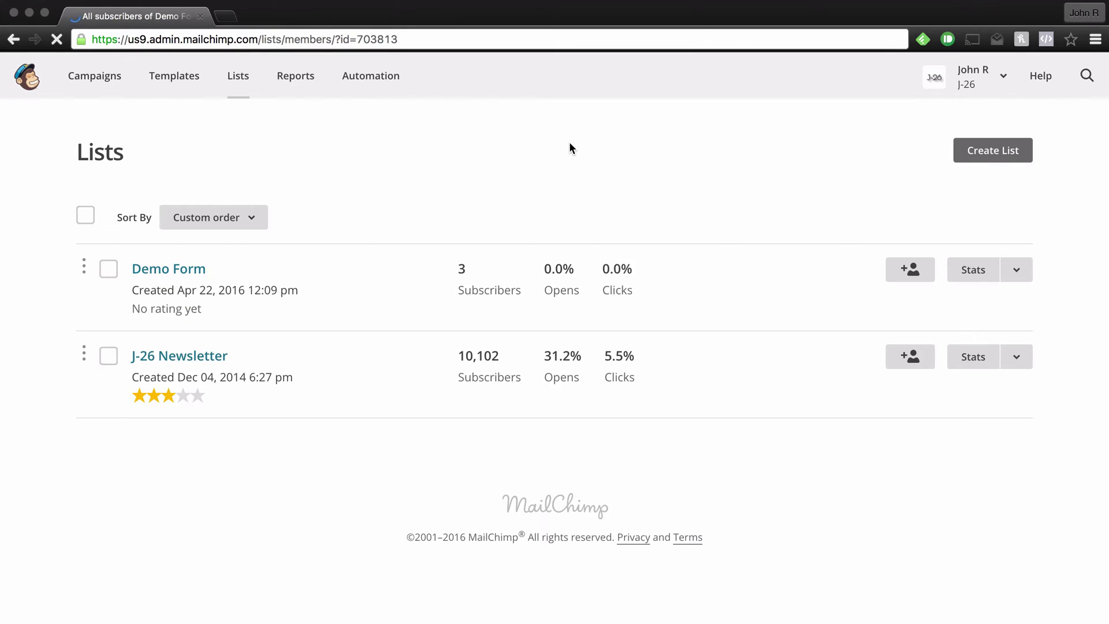
click(450, 246)
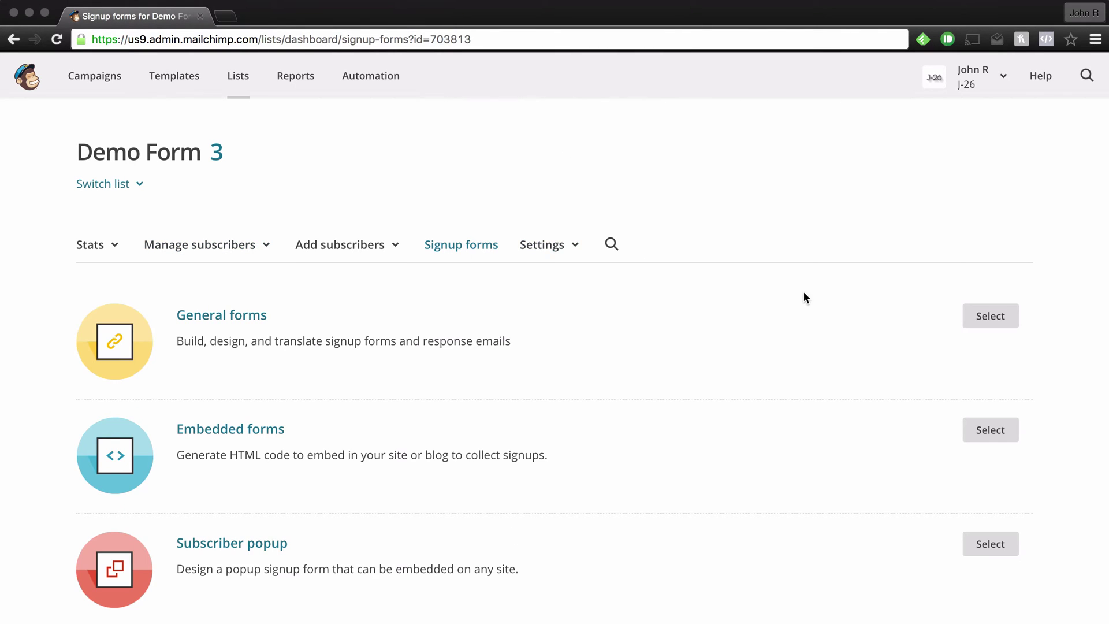
click(988, 320)
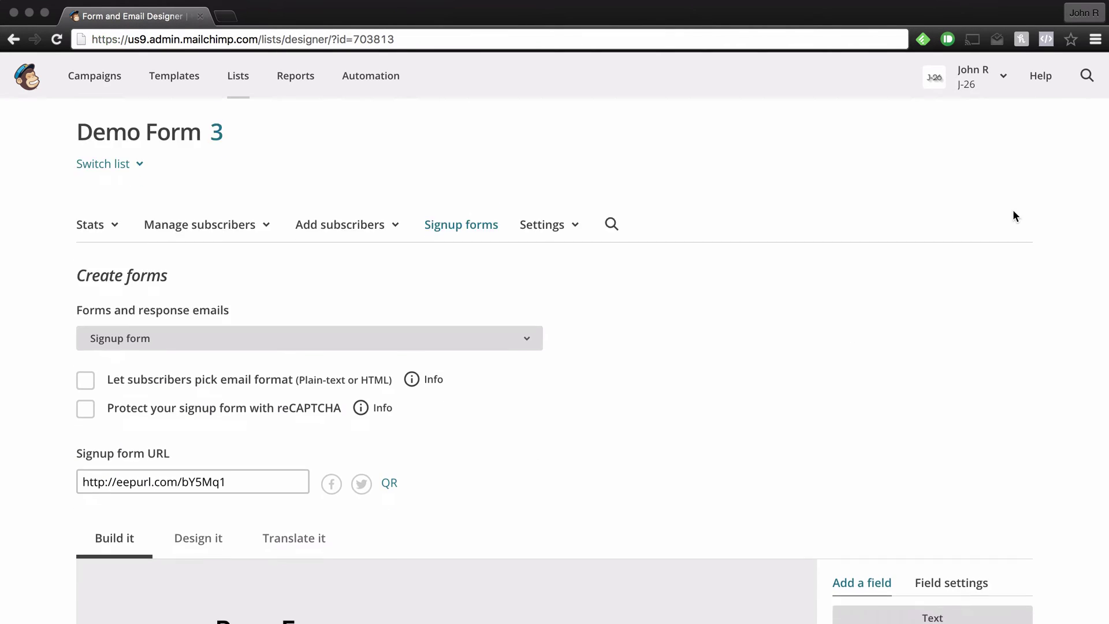
scroll(1012, 216, down, 5)
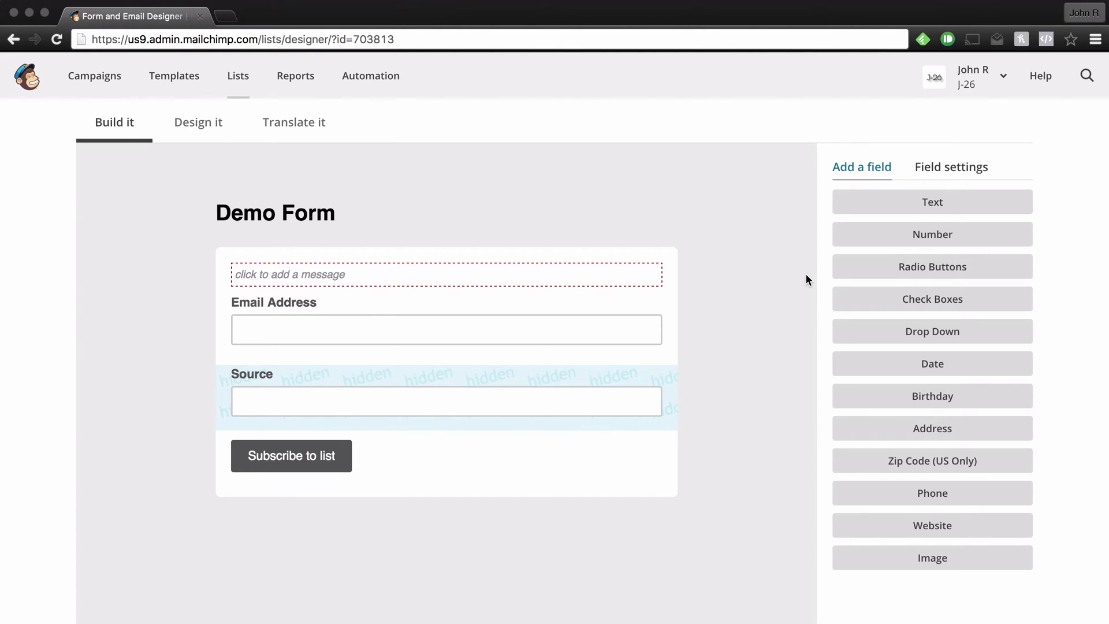
Add two untitled text fields below Source on the Demo Form.
click(872, 202)
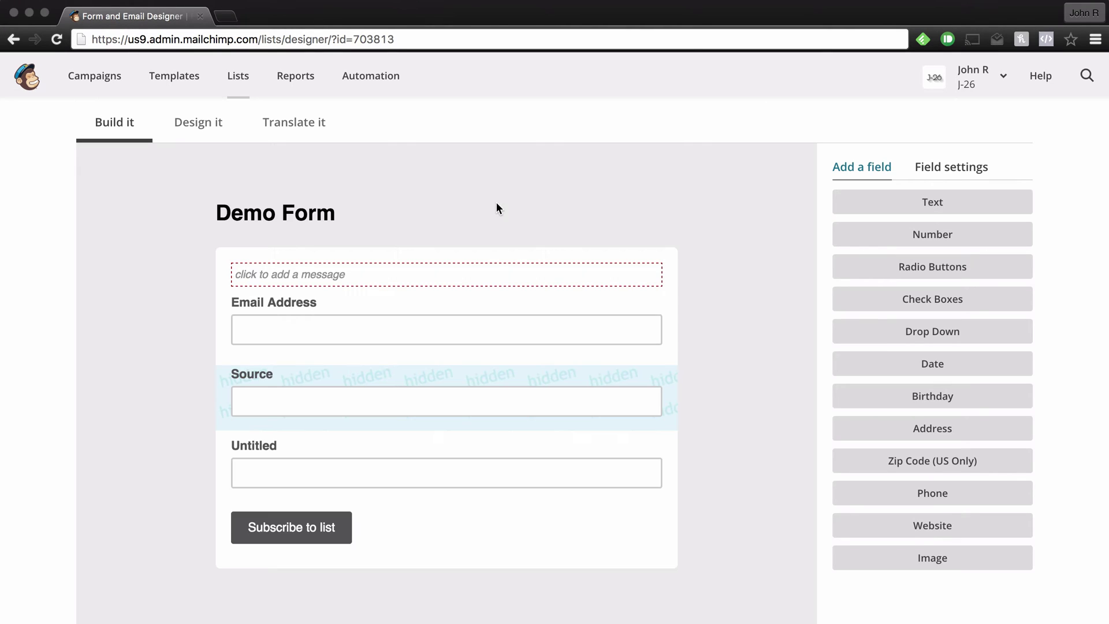
click(896, 205)
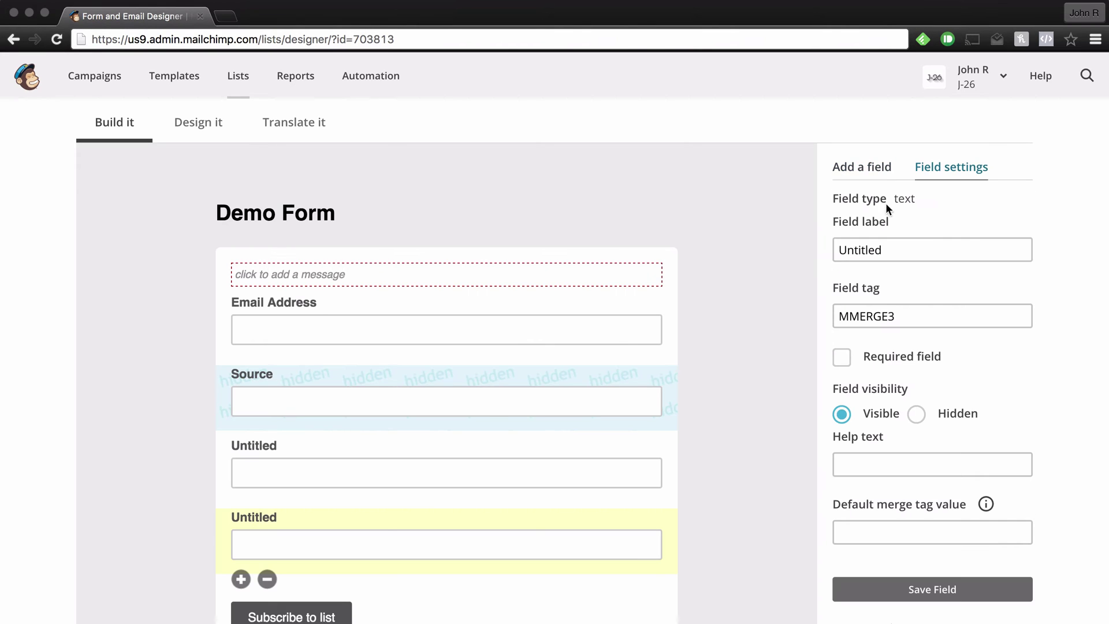
Label the first untitled field 'First Name' with tag FNAME and save it.
click(275, 442)
click(921, 238)
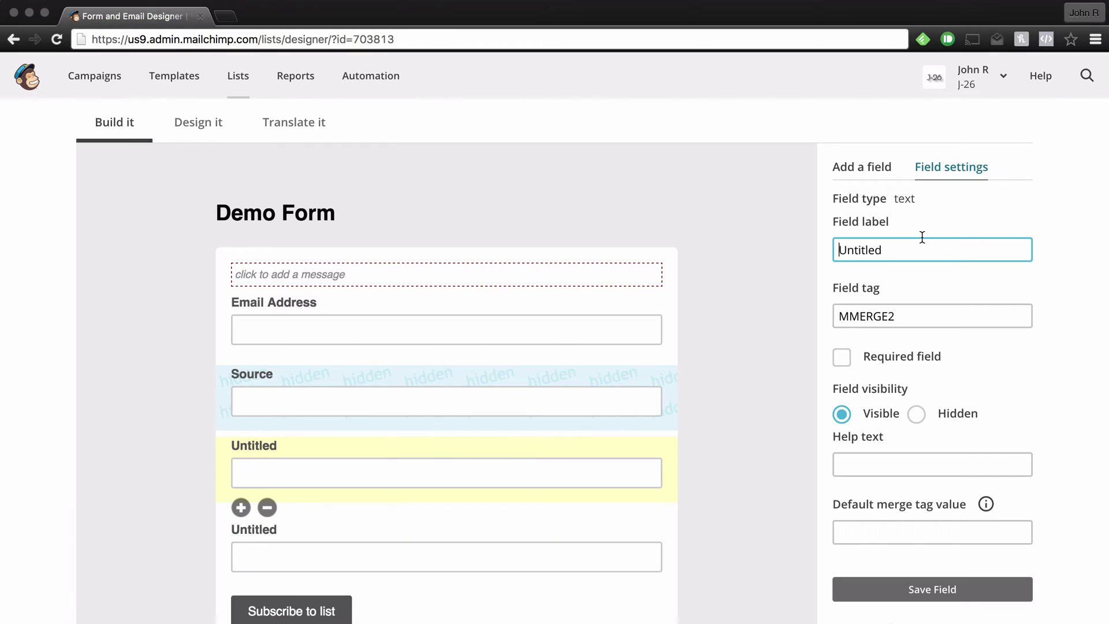
key(ctrl+a)
text(First )
text(Name)
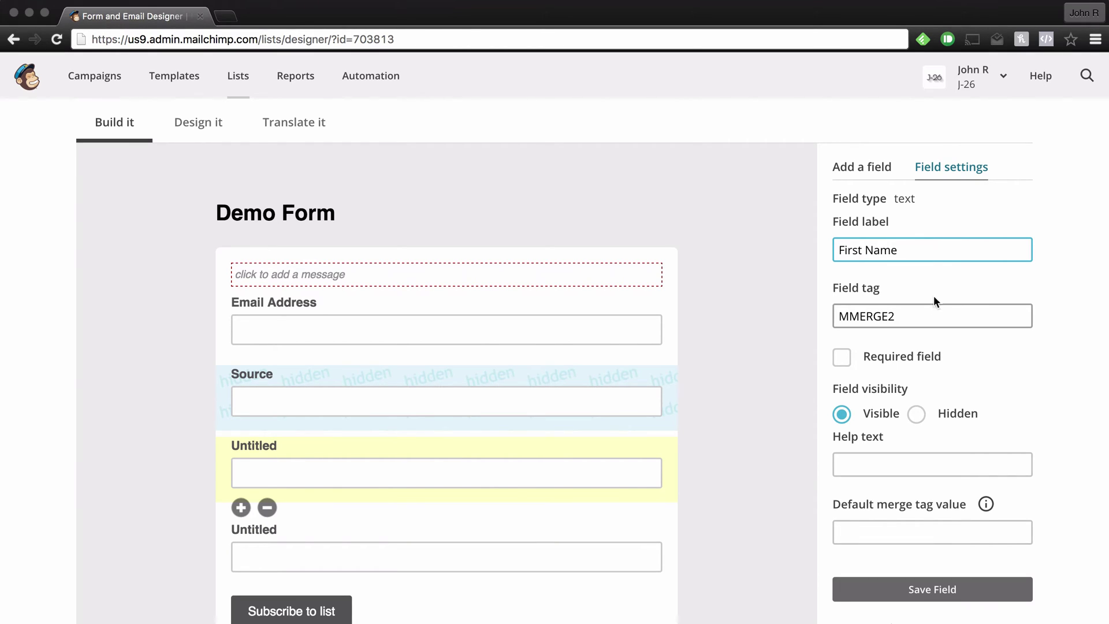
click(921, 316)
key(BackSpace)
key(BackSpace)
key(BackSpace)
key(BackSpace)
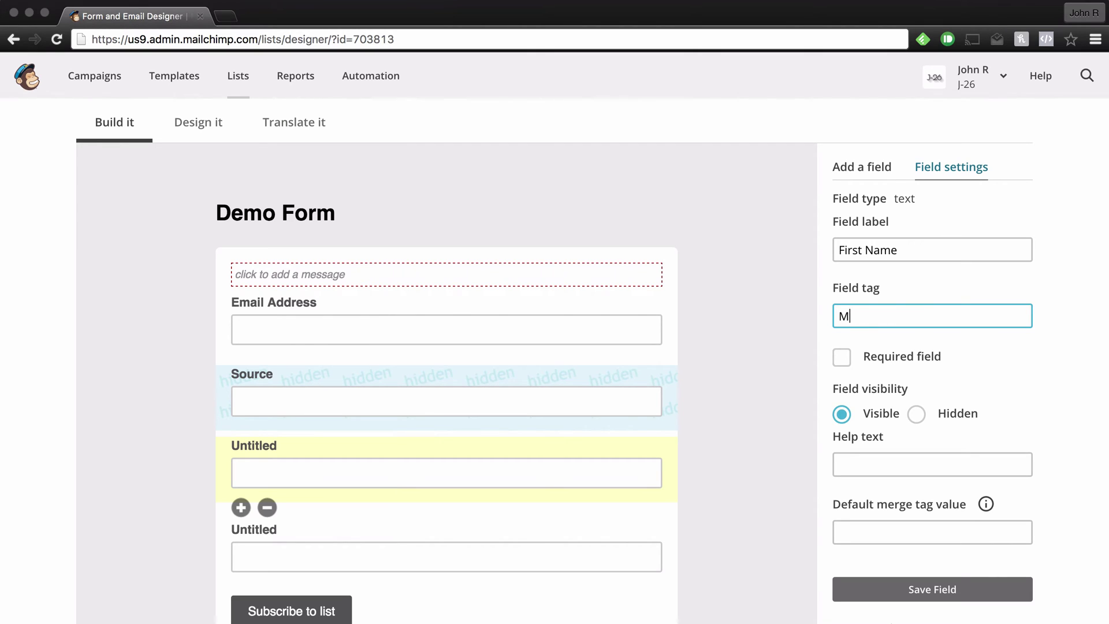
key(BackSpace)
text(FNAME)
scroll(856, 453, down, 1)
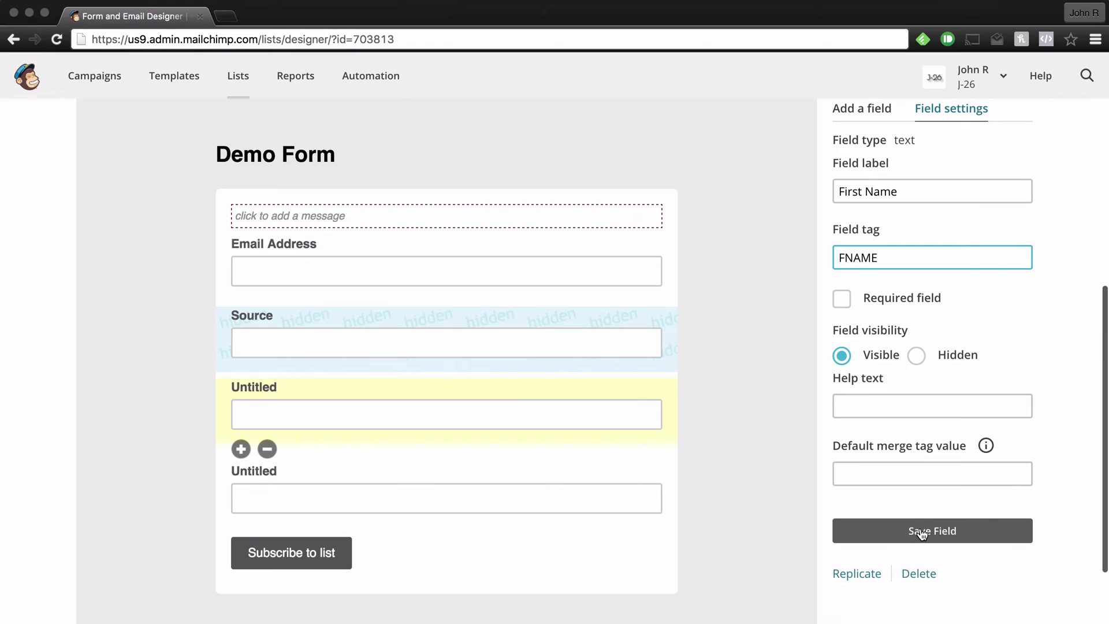
click(920, 531)
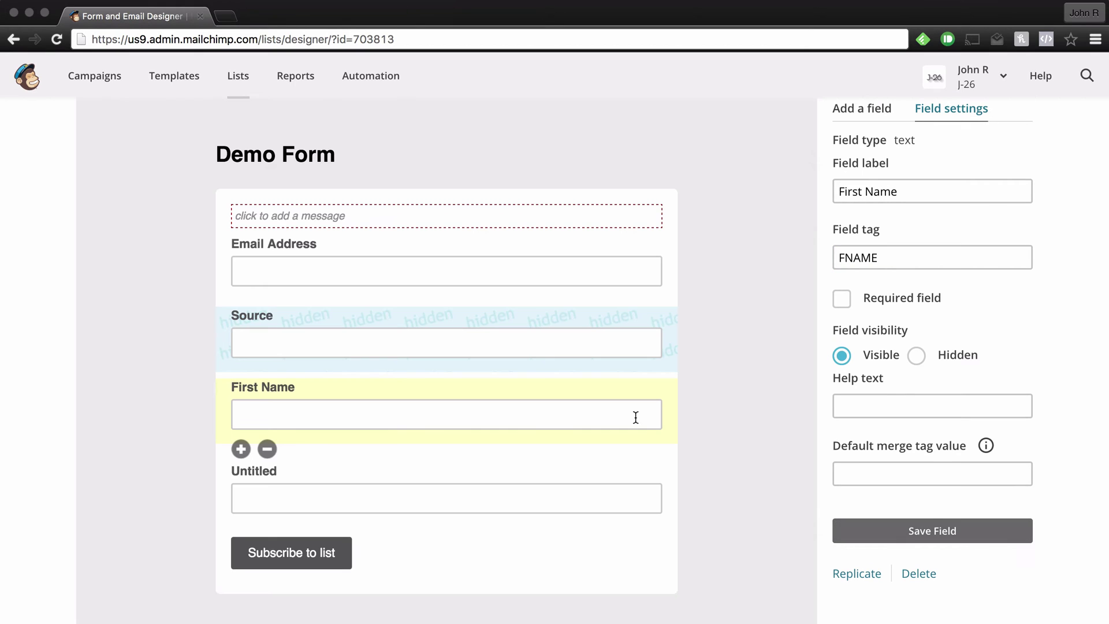
Label the second untitled field 'Last Name' with tag LNAME and save it.
click(469, 477)
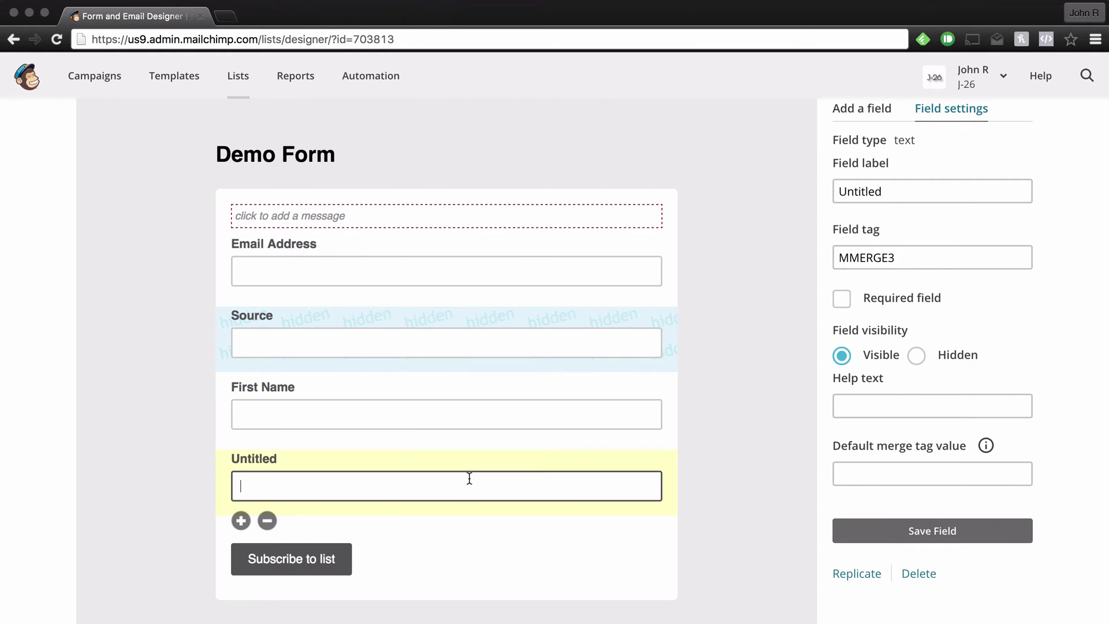
click(903, 191)
double_click(904, 190)
text(Last)
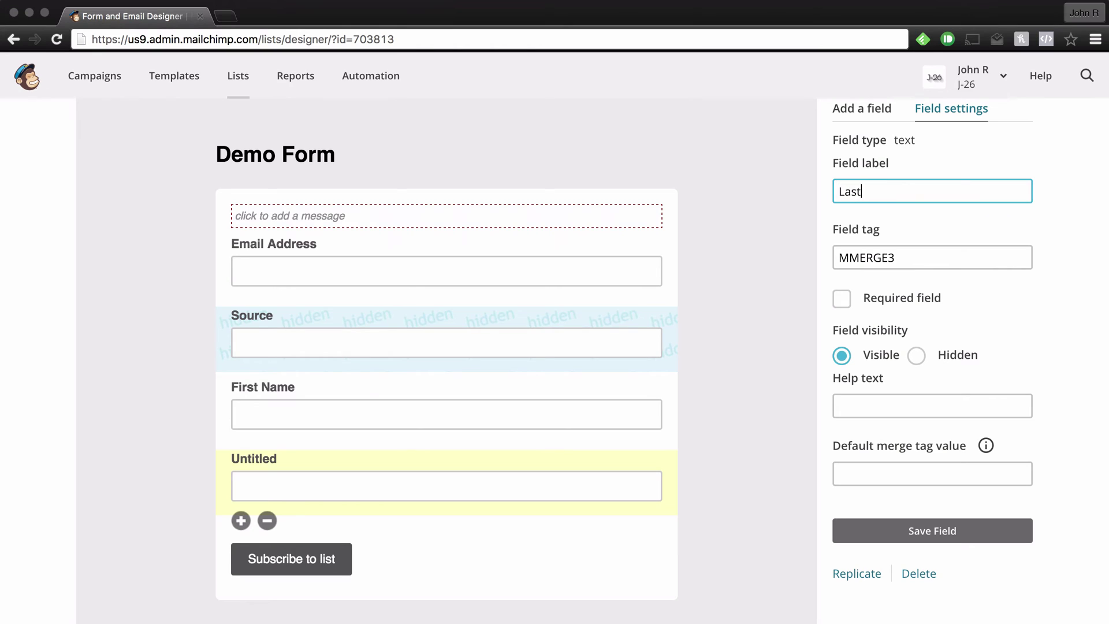
text( Name)
key(Tab)
key(BackSpace)
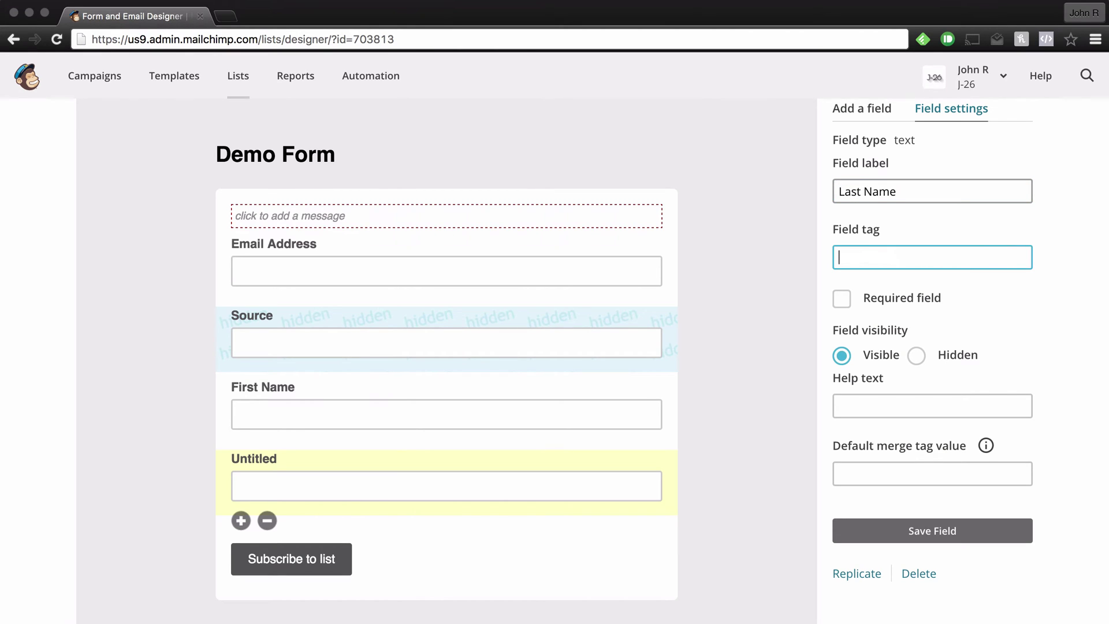
text(LLNA)
text(ME)
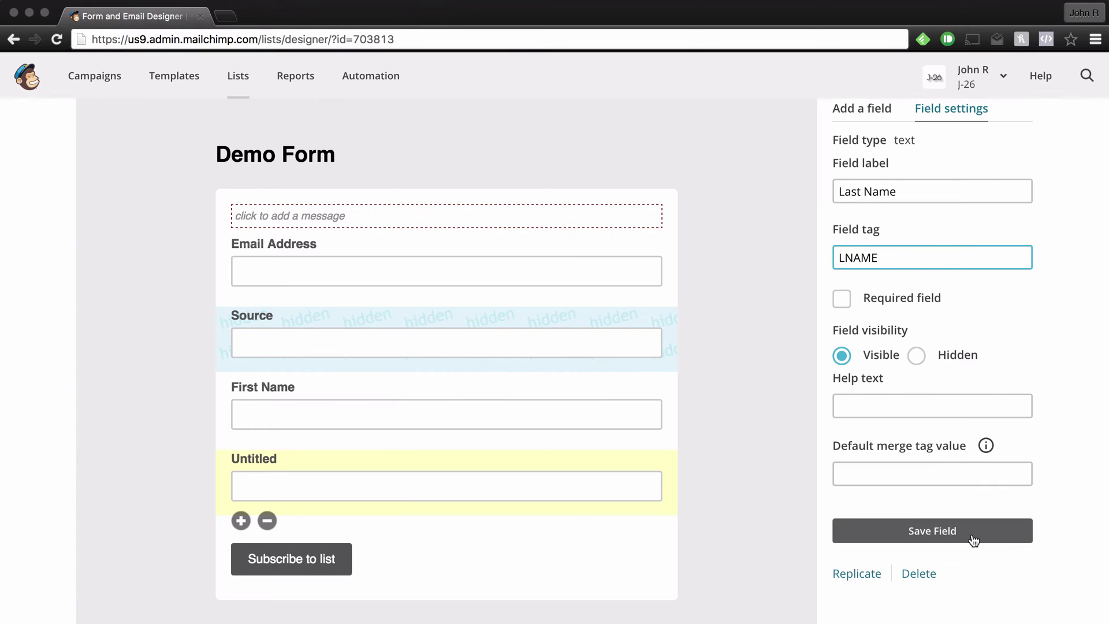
click(973, 537)
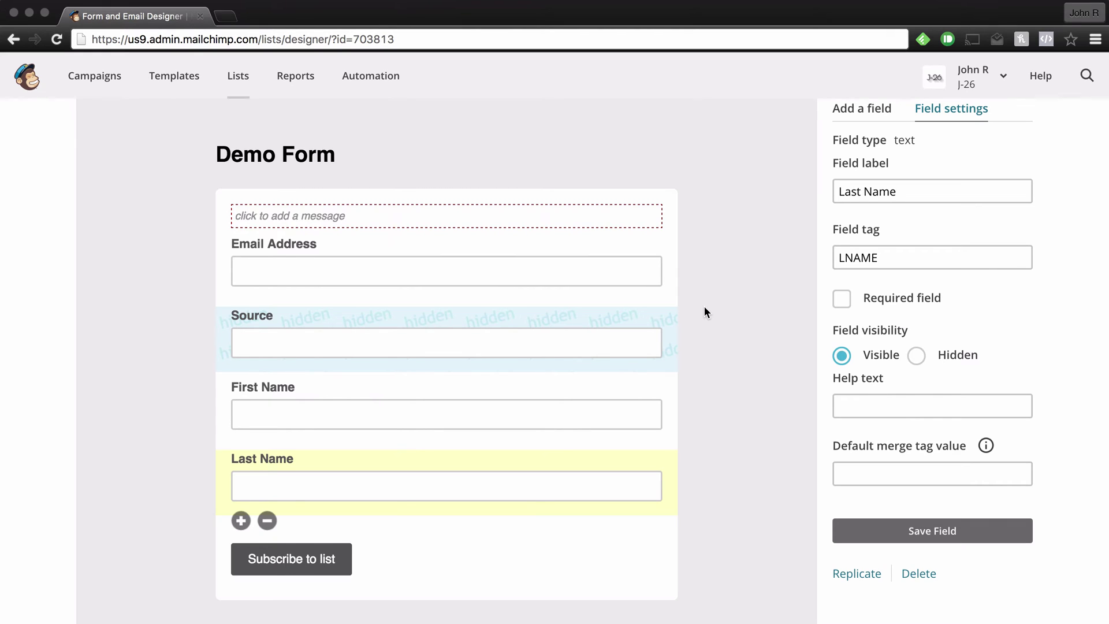
Delete the Demo Form list's three test subscribers, then return to Muse.
click(232, 79)
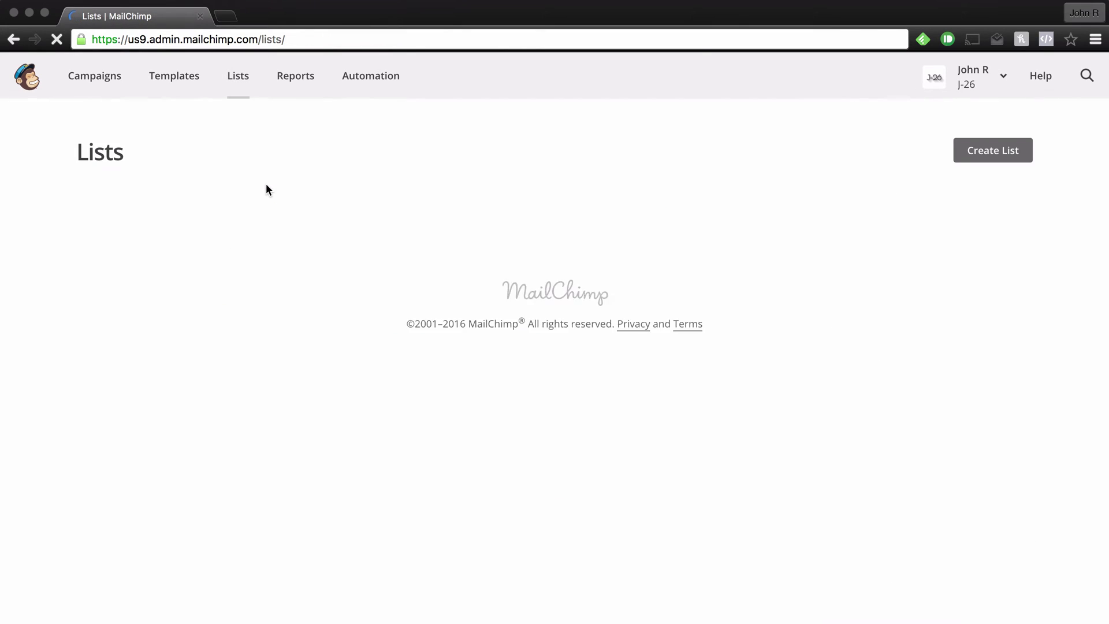
click(166, 272)
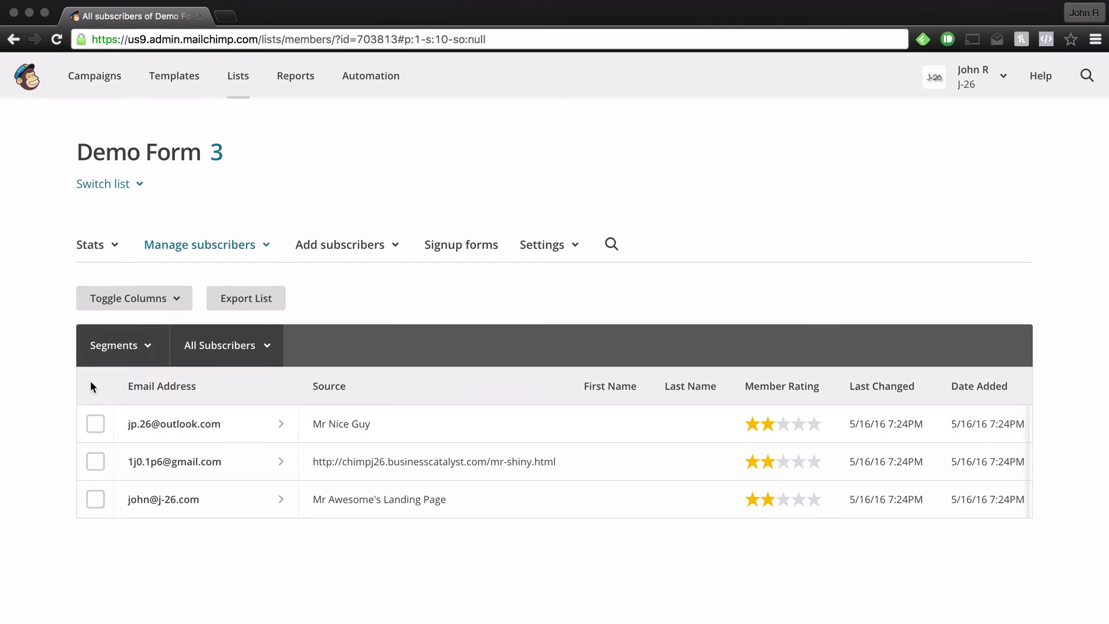
click(96, 424)
click(96, 461)
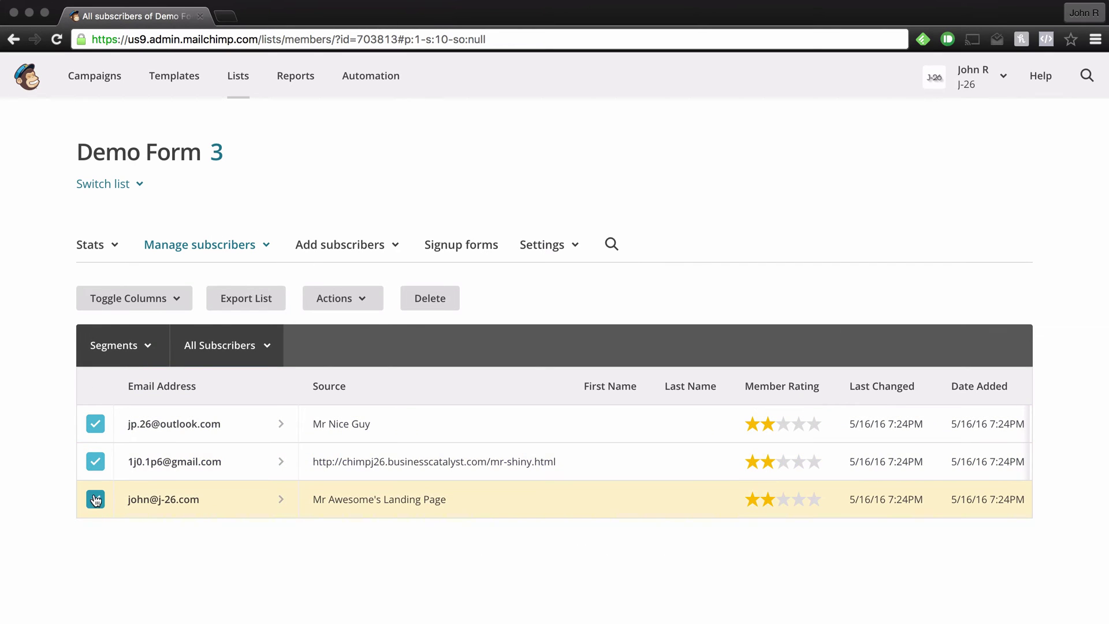
click(96, 499)
click(439, 304)
click(417, 423)
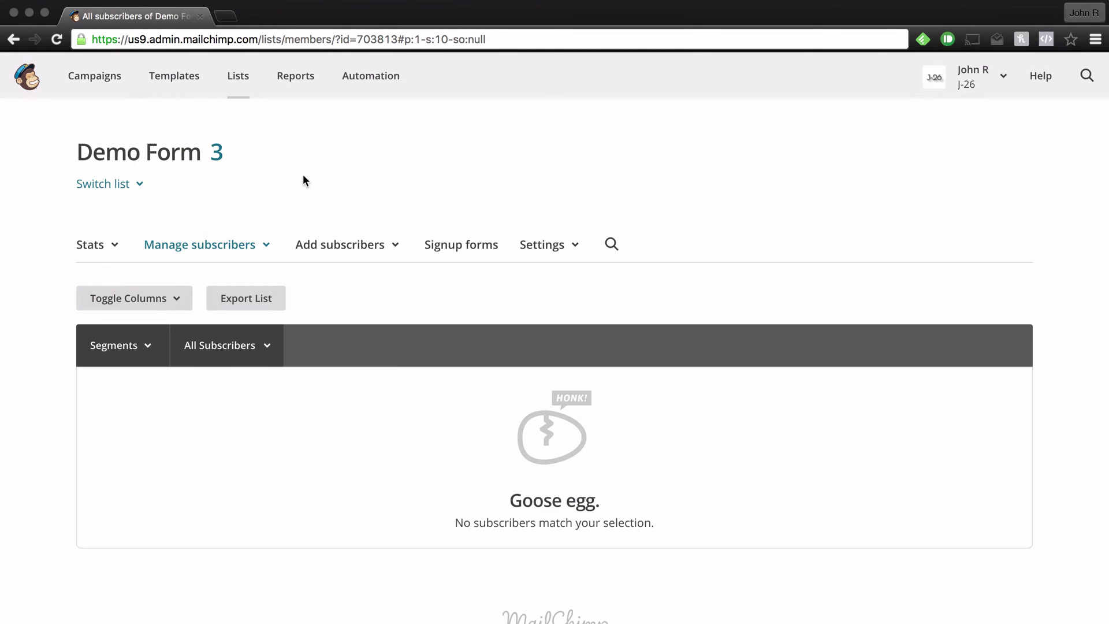
key(super+Tab)
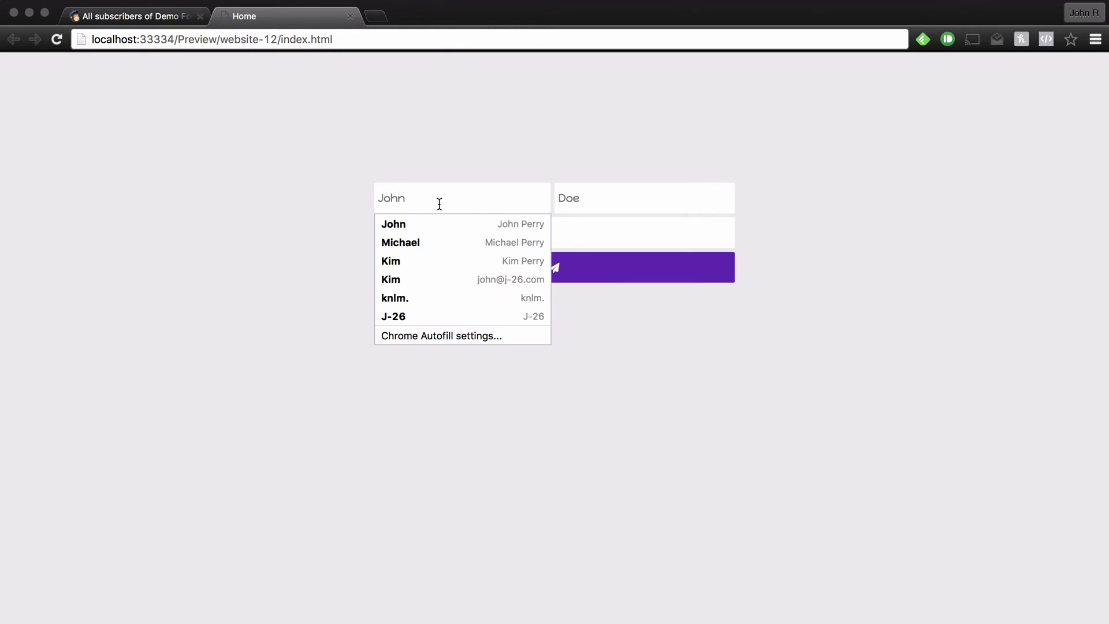
Autofill the preview form with John's saved details and submit the test signup.
click(407, 224)
click(480, 269)
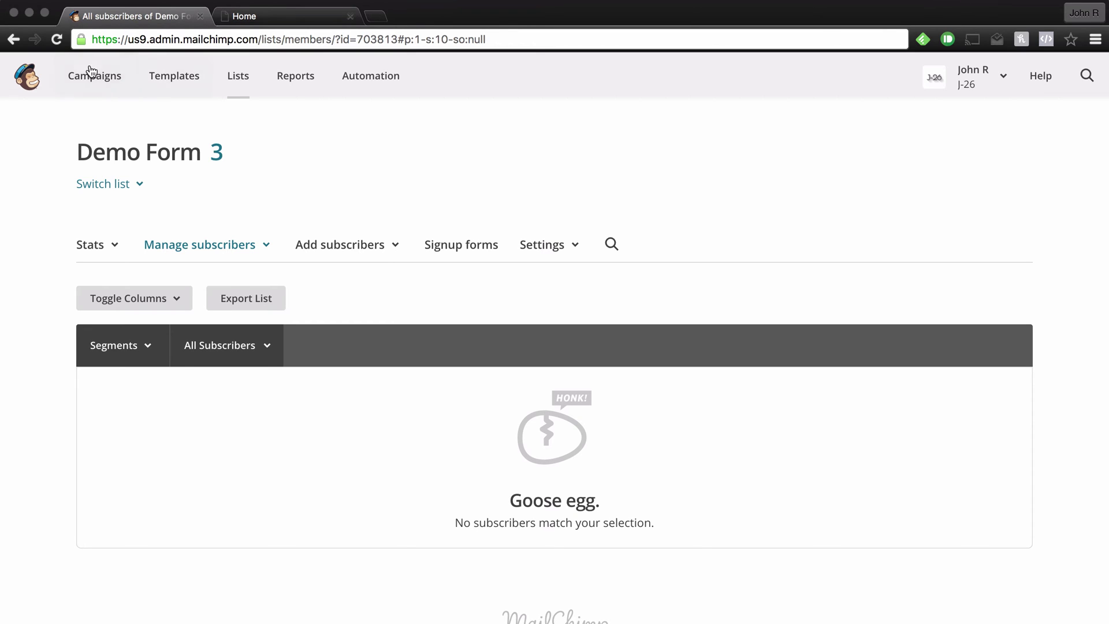
Reload All subscribers to see the new signup's first and last names, then return to Muse.
click(57, 39)
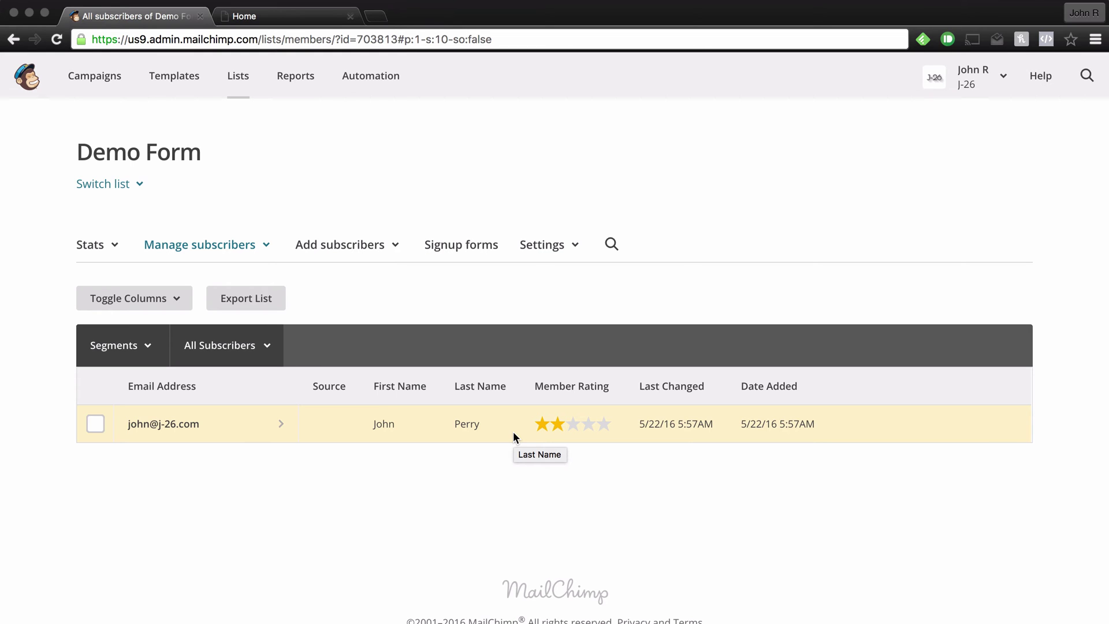
key(super+Tab)
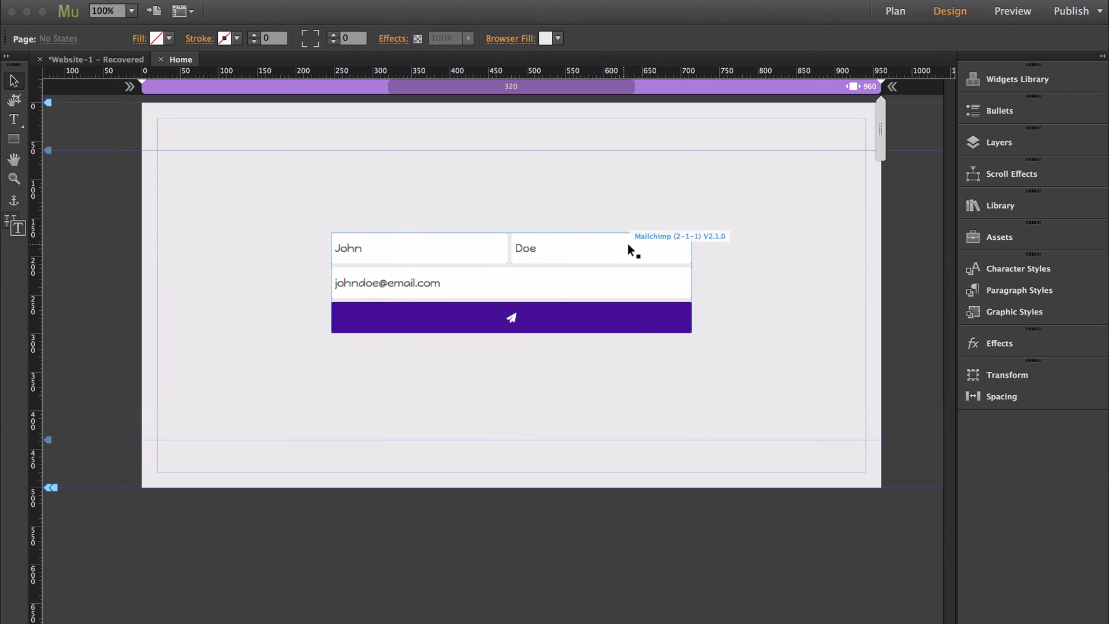
Click the Mailchimp widget on the canvas and open its blue-arrow options list.
click(656, 249)
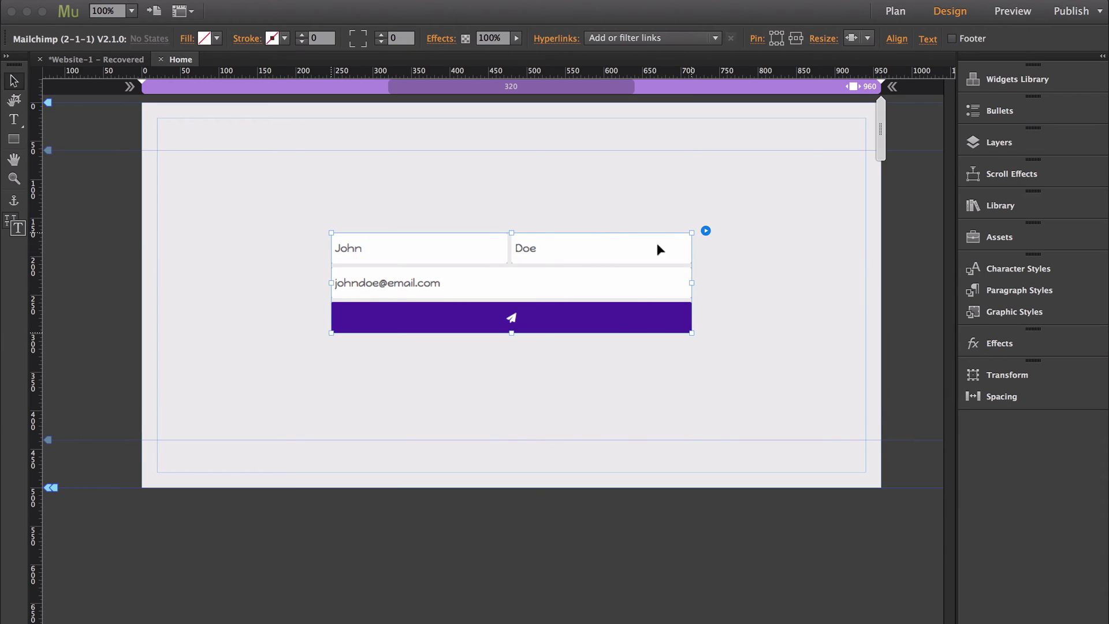
click(706, 232)
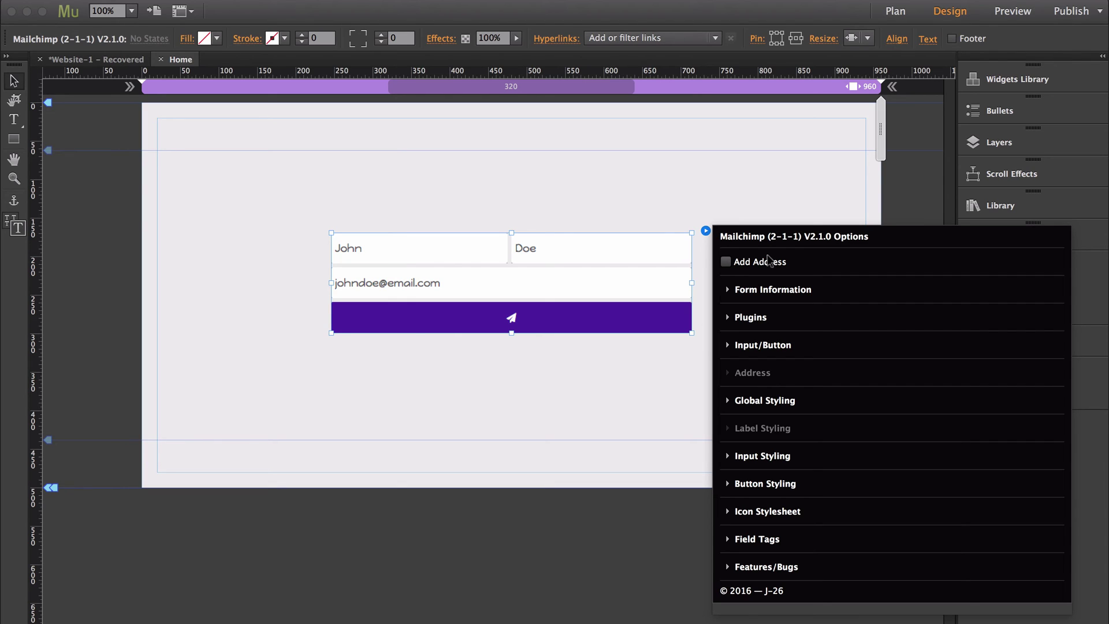
Turn on the Add Address option in the widget's Options panel.
click(767, 259)
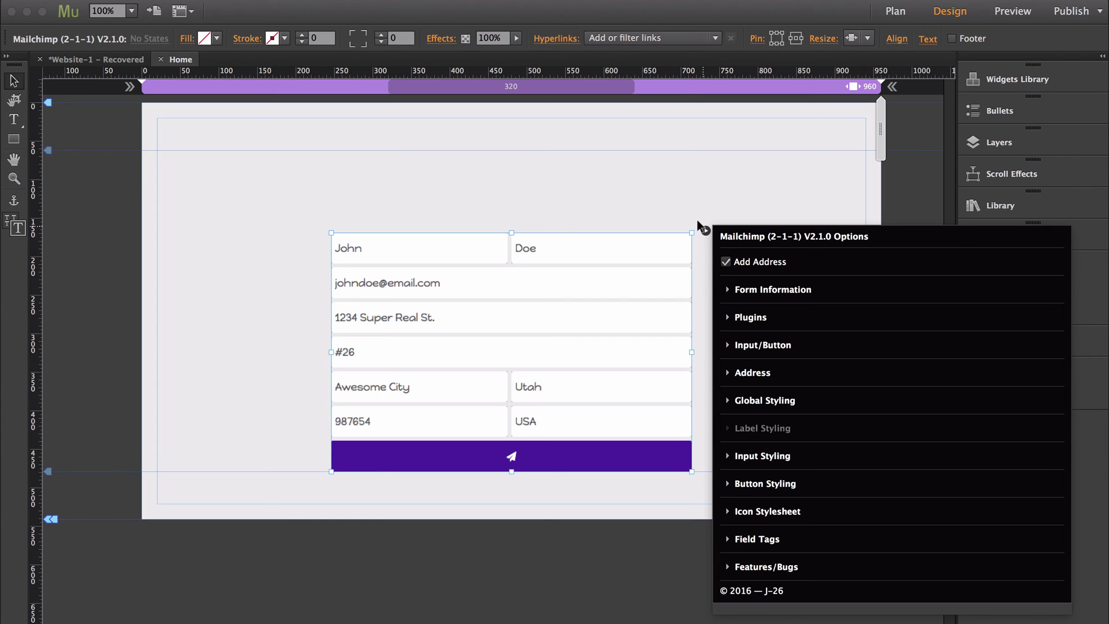
Confirm in Muse's Field Tags that address inputs need the ADDRESS tag, then return to Chrome.
click(748, 538)
scroll(997, 303, down, 3)
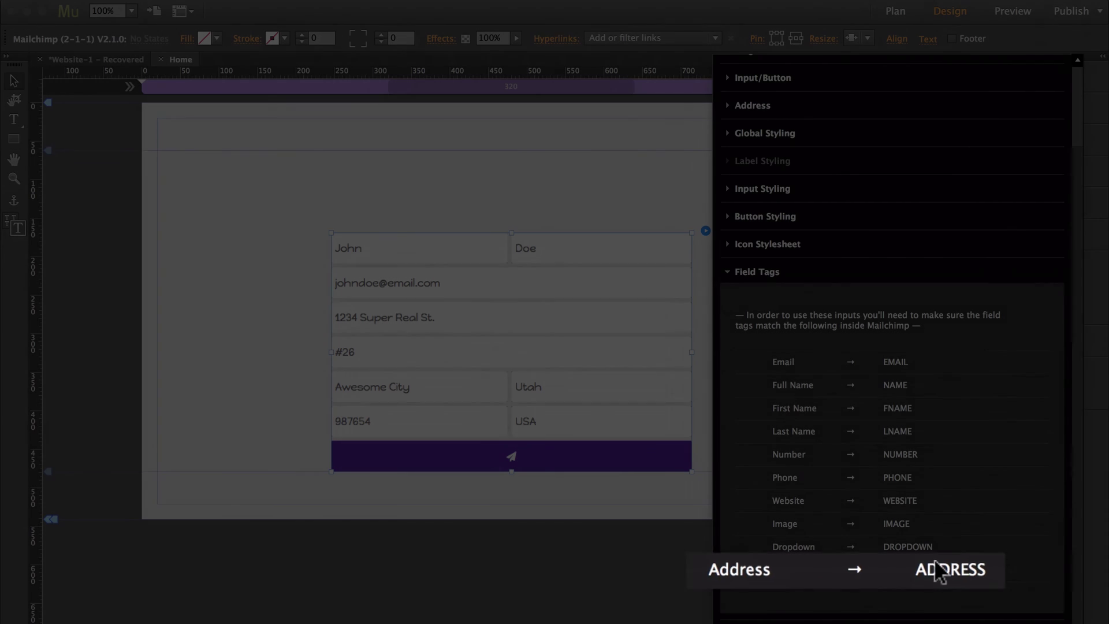
key(super+Tab)
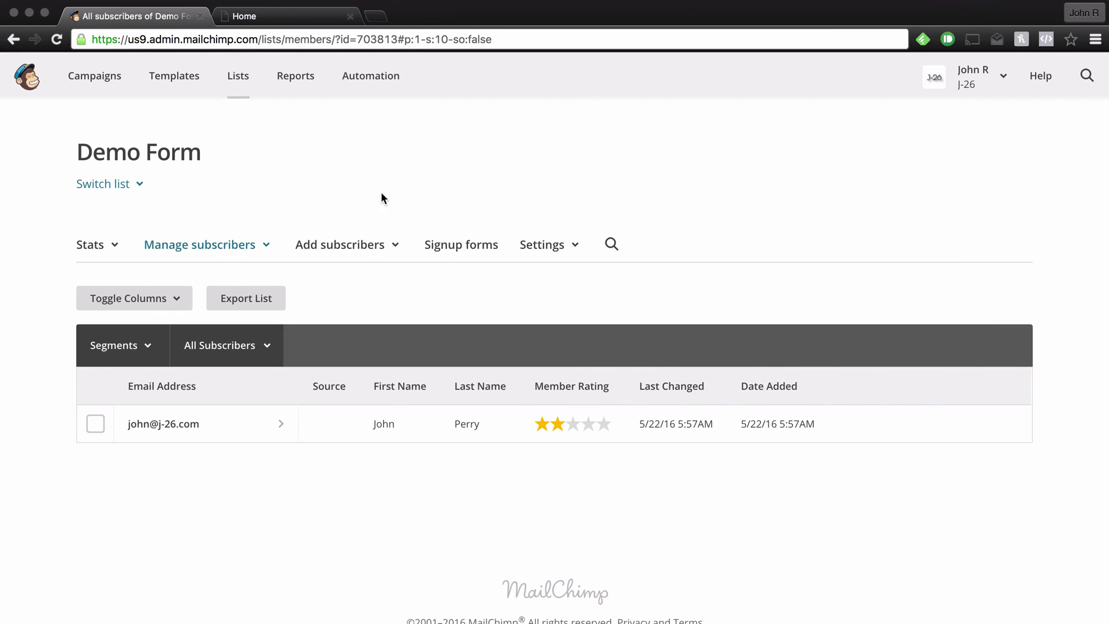
Add an Address field to the Demo Form's general signup form.
click(487, 251)
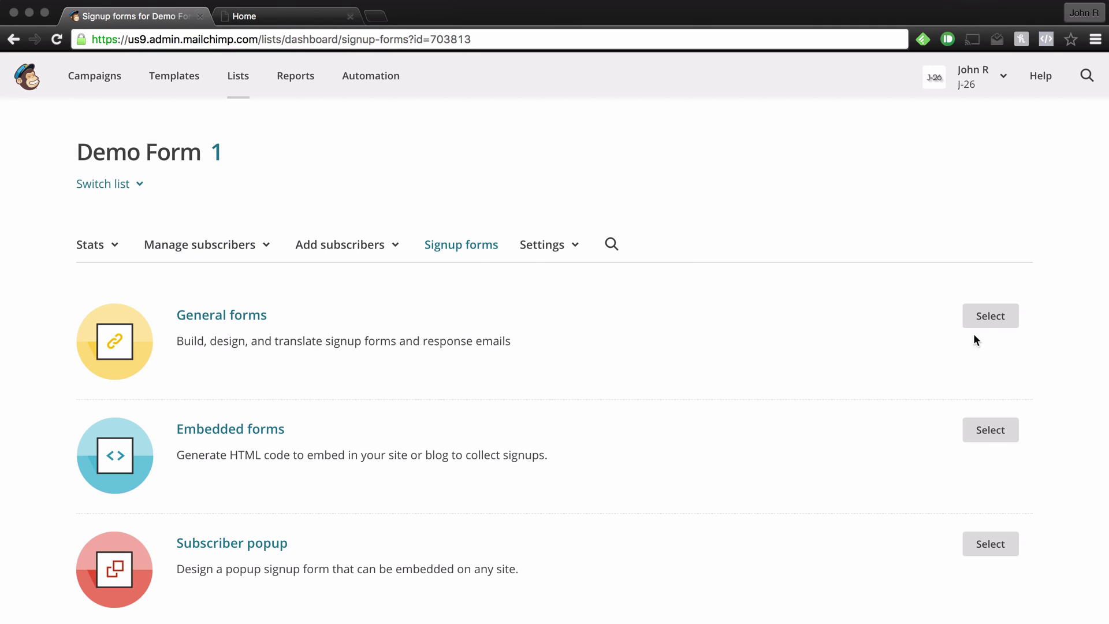
click(1002, 318)
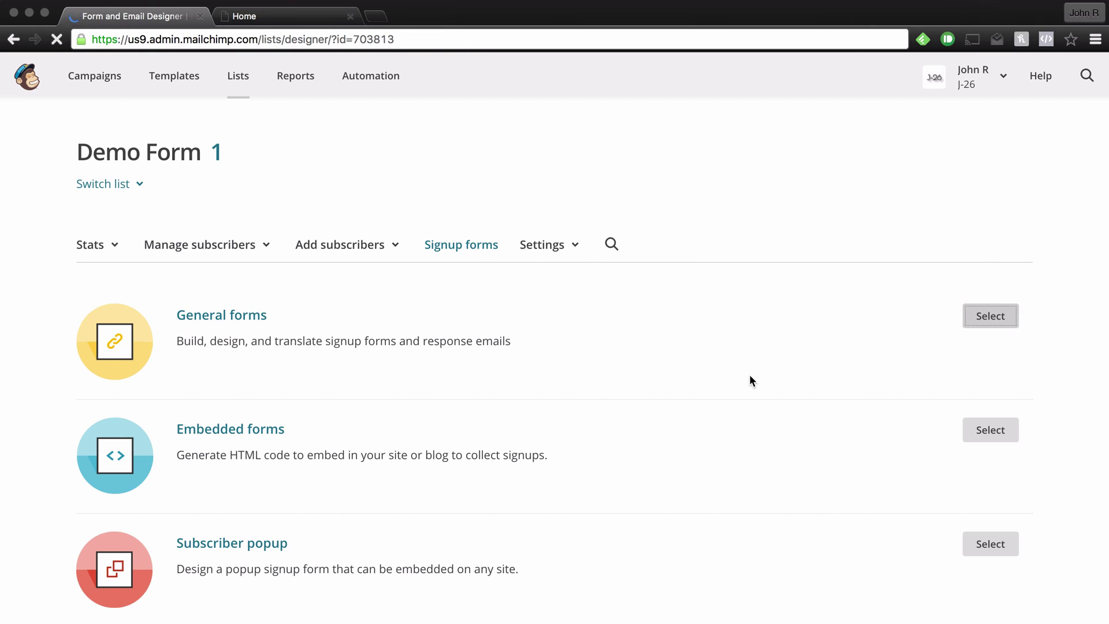
scroll(1058, 343, down, 1)
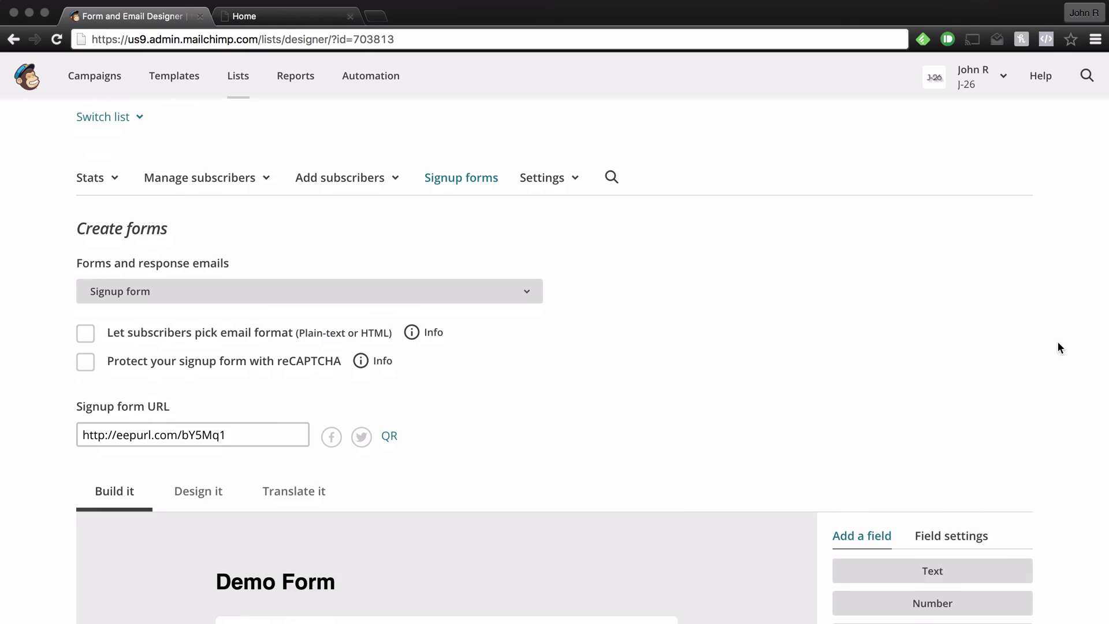
scroll(1058, 343, down, 2)
scroll(1058, 343, down, 3)
scroll(1057, 347, down, 1)
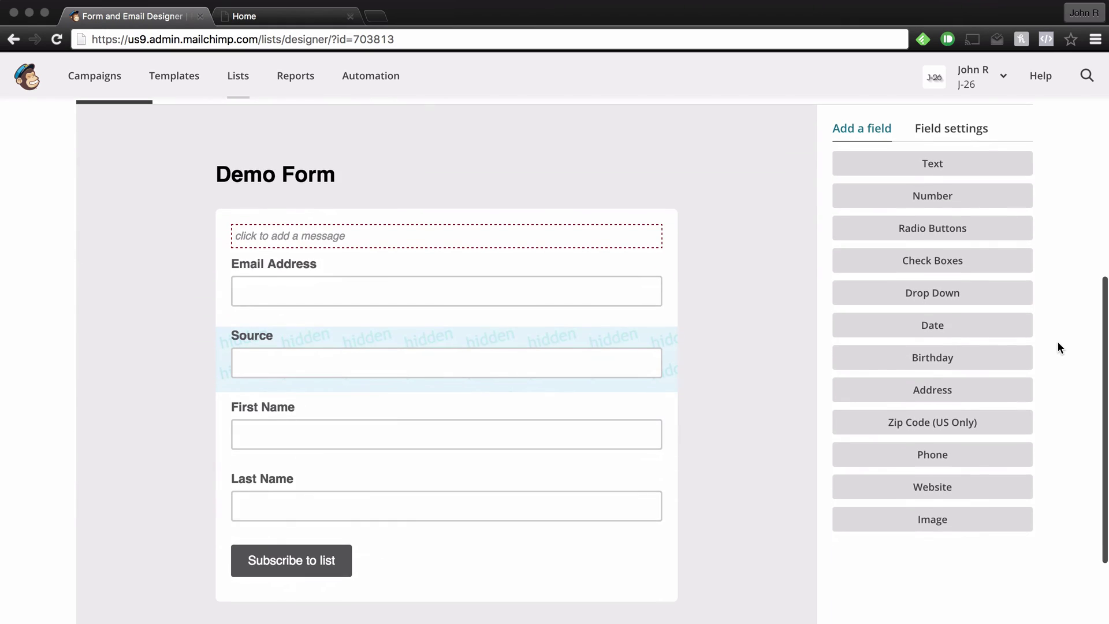
click(937, 389)
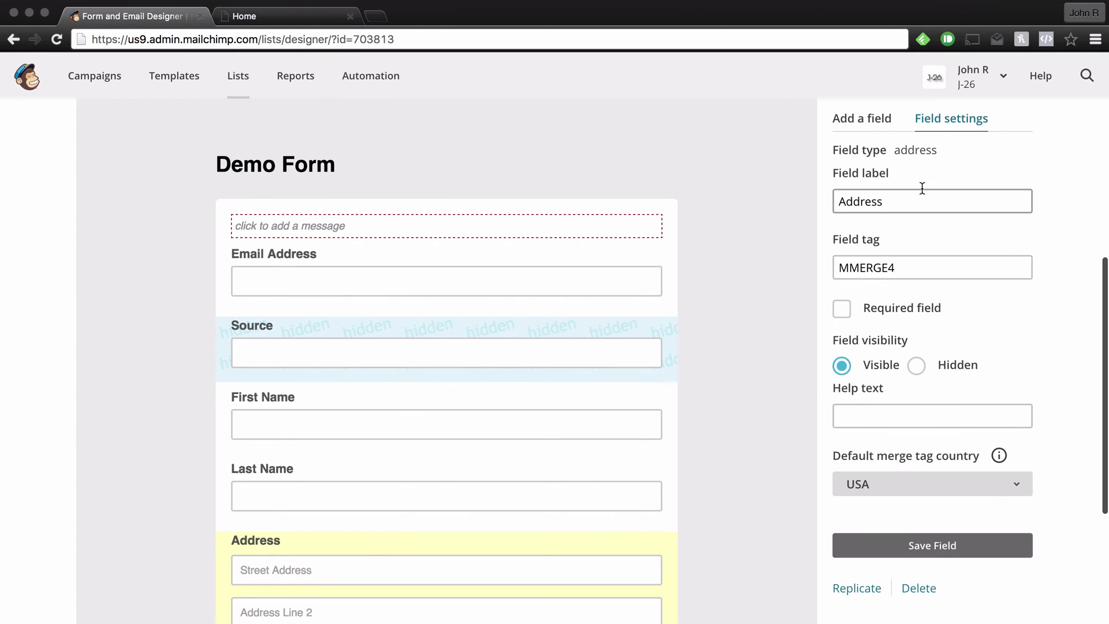
Change the Address field tag from MMERGE4 to ADDRESS and save the field.
click(973, 266)
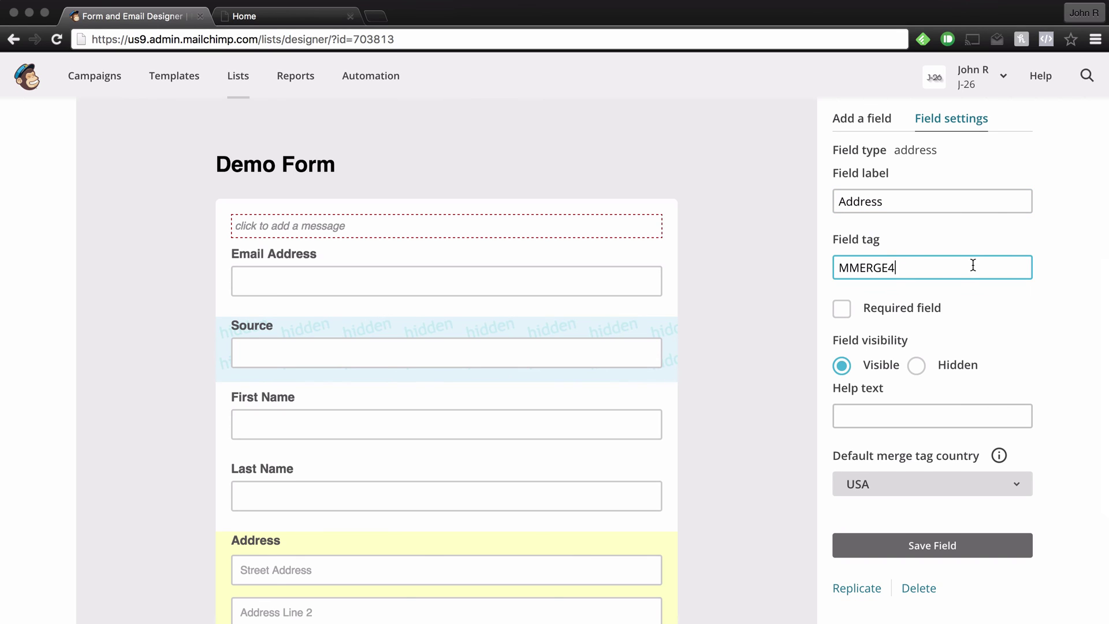
key(BackSpace)
key(BackSpace)
key(BackSpace)
text(A)
text(DDRESS)
click(936, 546)
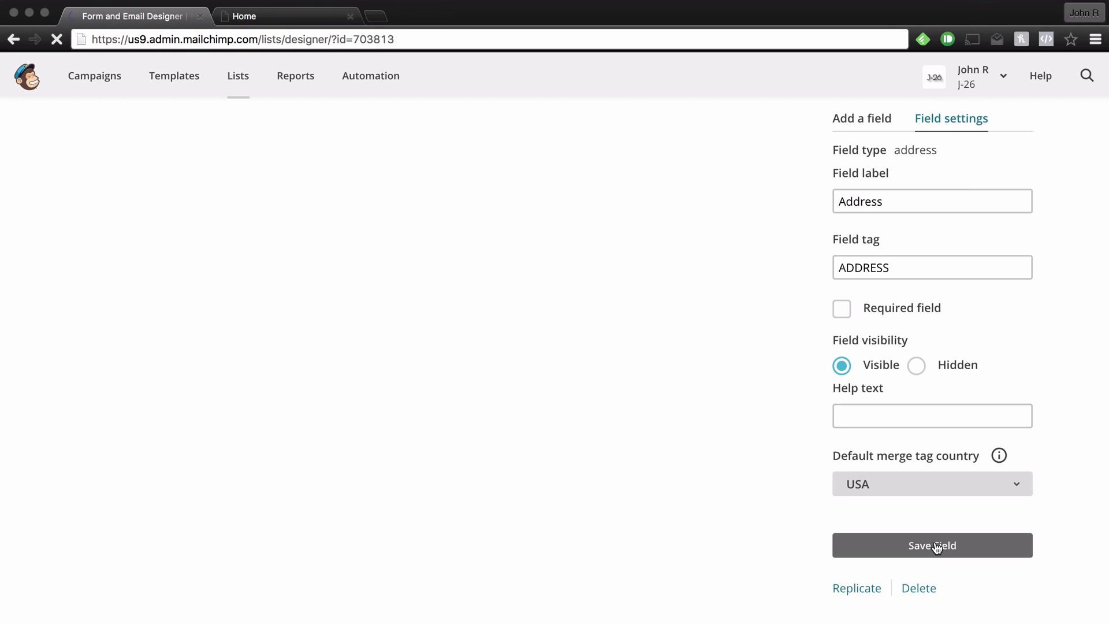
Autofill the test form with saved name and address details.
key(super+Tab)
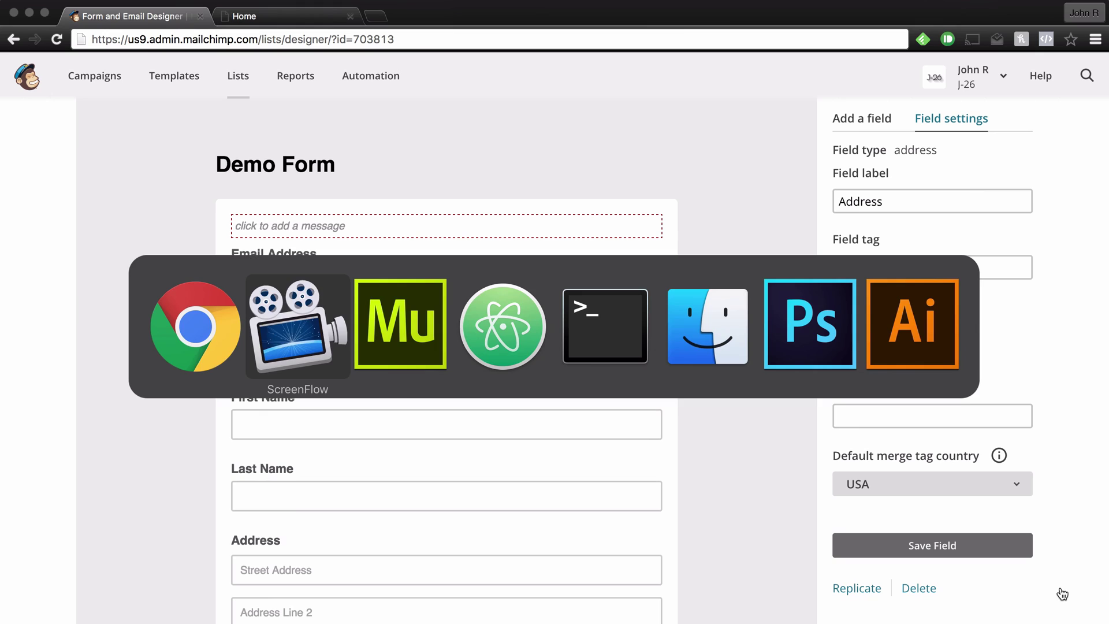
key(super+Tab)
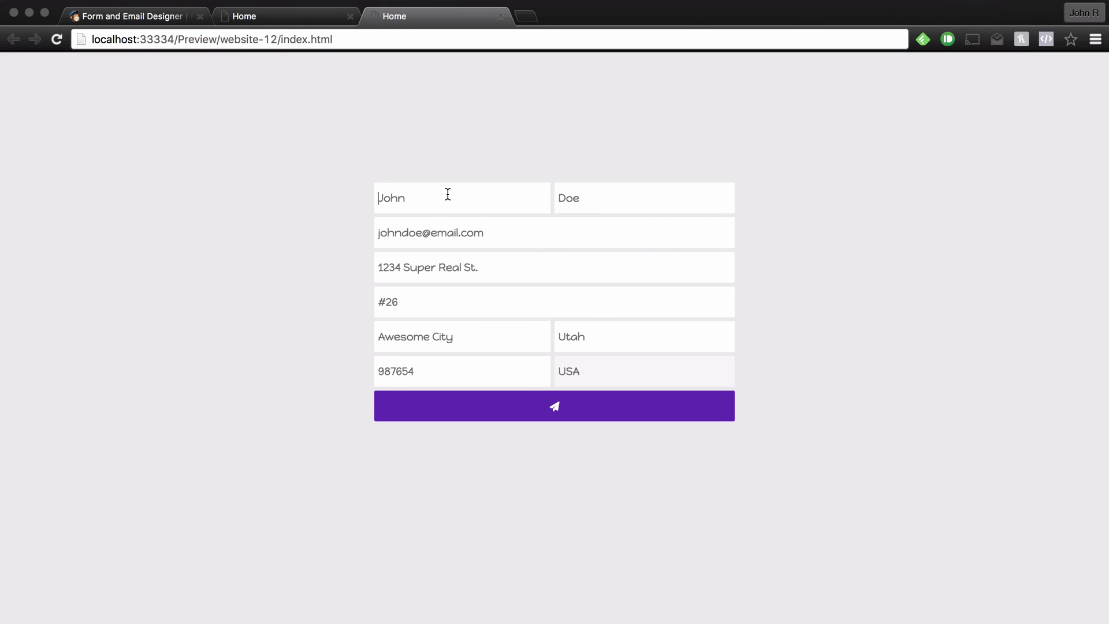
click(445, 198)
click(425, 223)
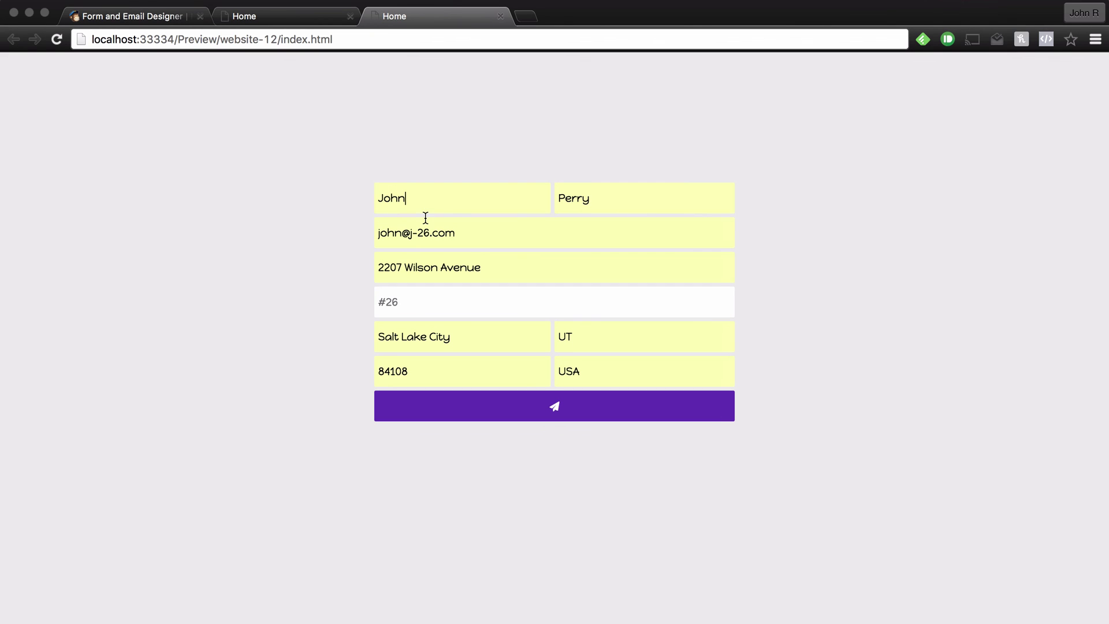
Replace the email with a different suggested address and submit the second signup.
triple_click(496, 234)
key(BackSpace)
text(jp)
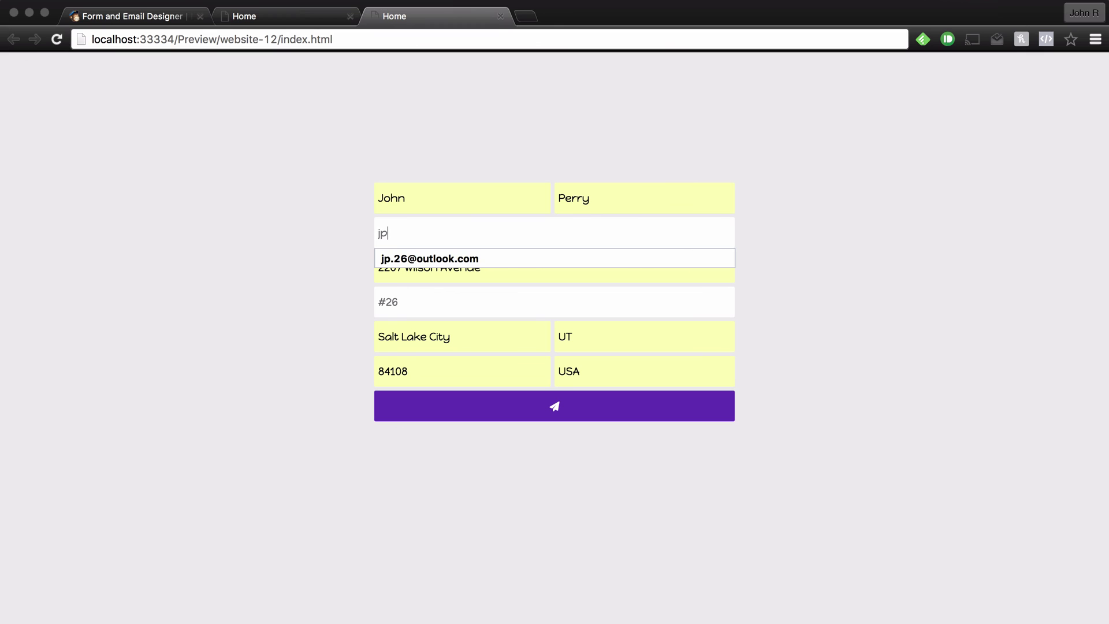
key(Down)
key(Tab)
click(771, 246)
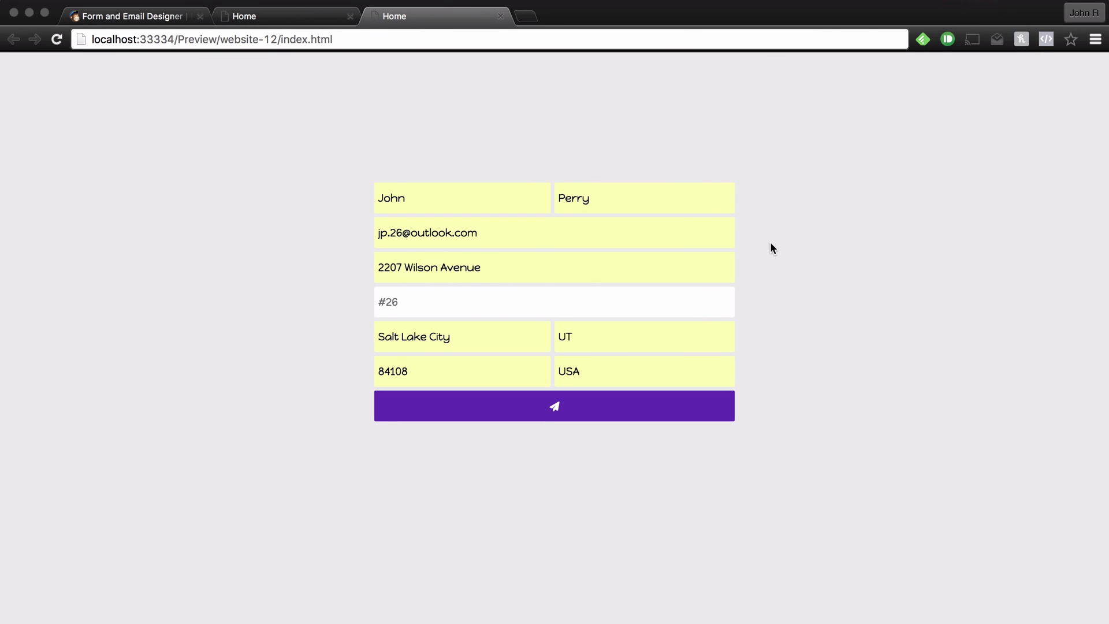
click(610, 407)
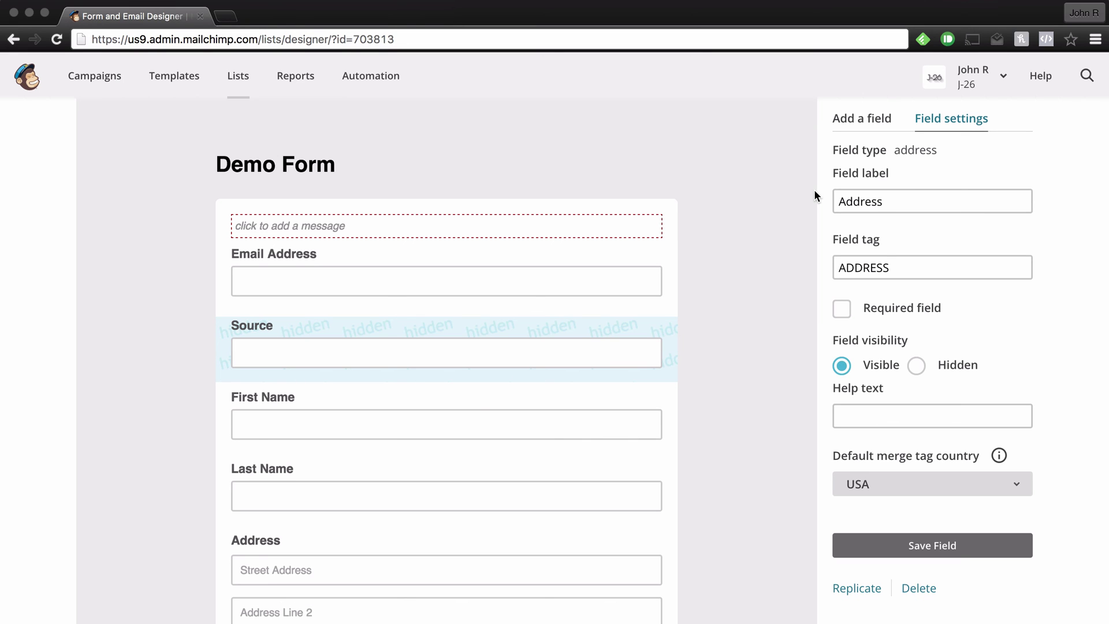
Open the Demo Form list's subscribers from the Lists overview.
click(237, 76)
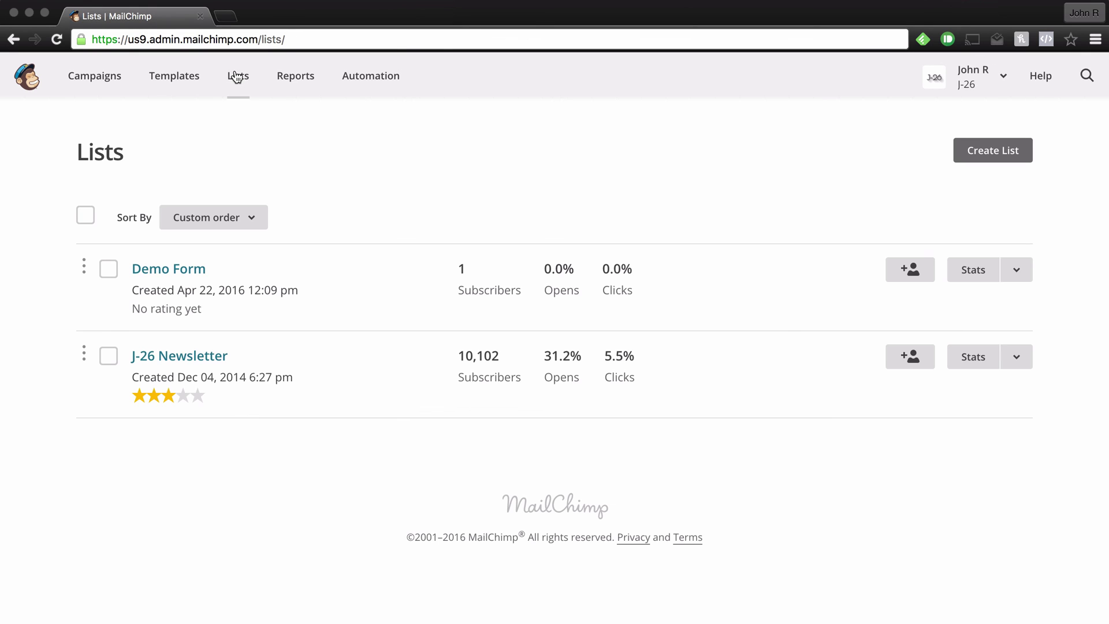
click(149, 278)
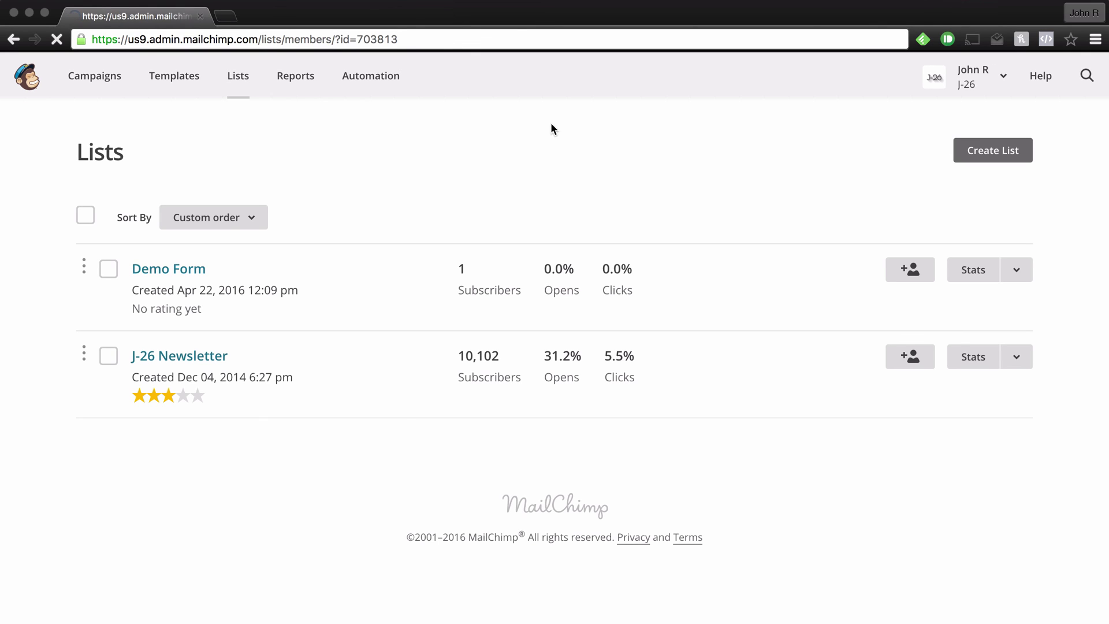